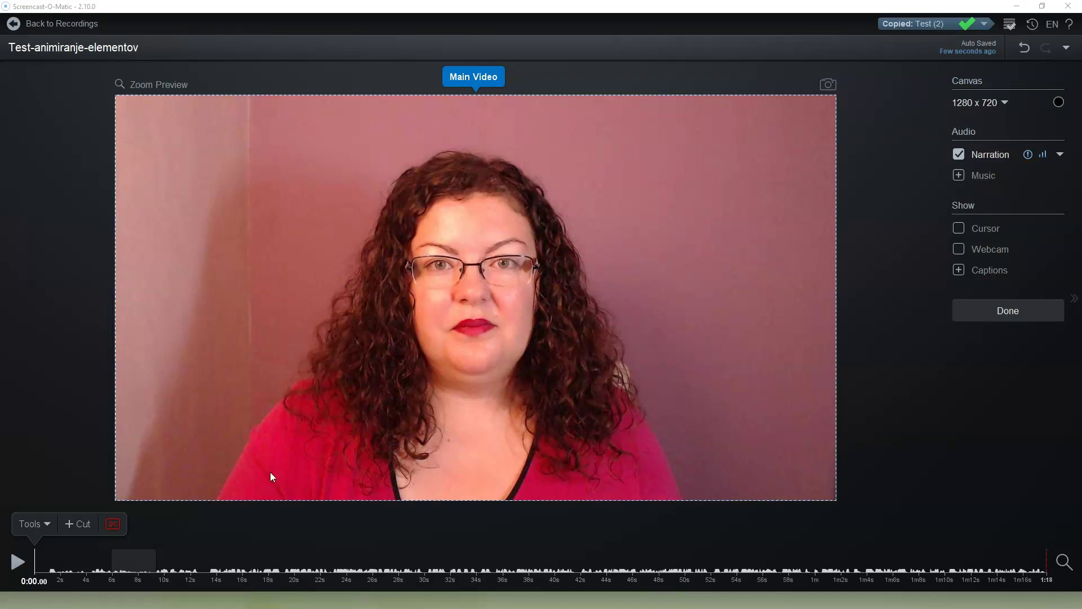
- Open the main video on the canvas for modification
{"action": "left_click", "coordinate": [438, 327]}
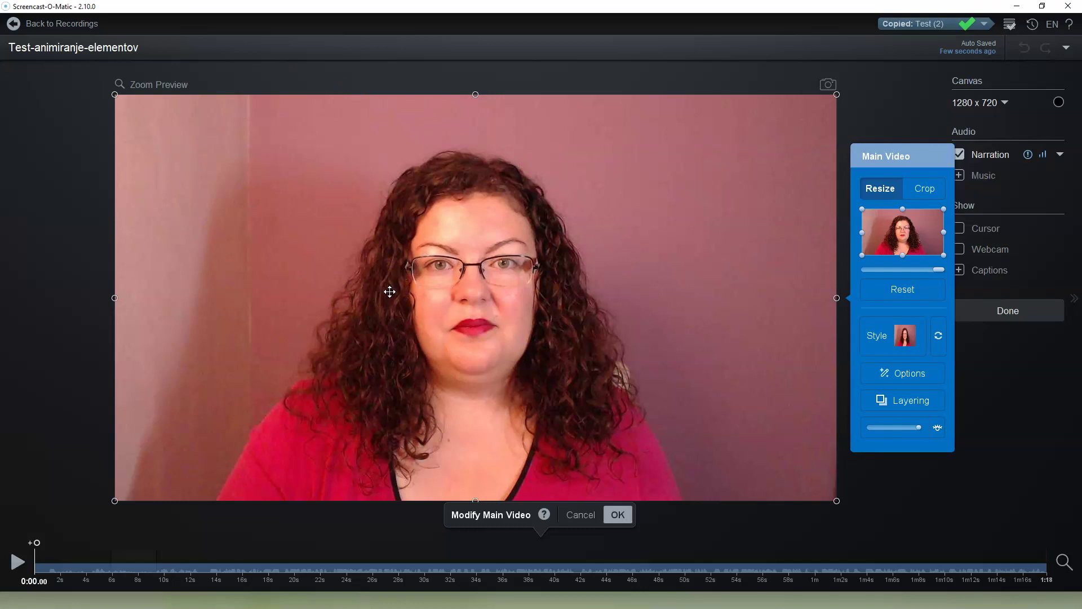
{"action": "left_click", "coordinate": [423, 279]}
- Try shifting the main video left across the canvas, and return it to fill the whole frame
{"action": "left_click_drag", "start_coordinate": [682, 285], "coordinate": [531, 285]}
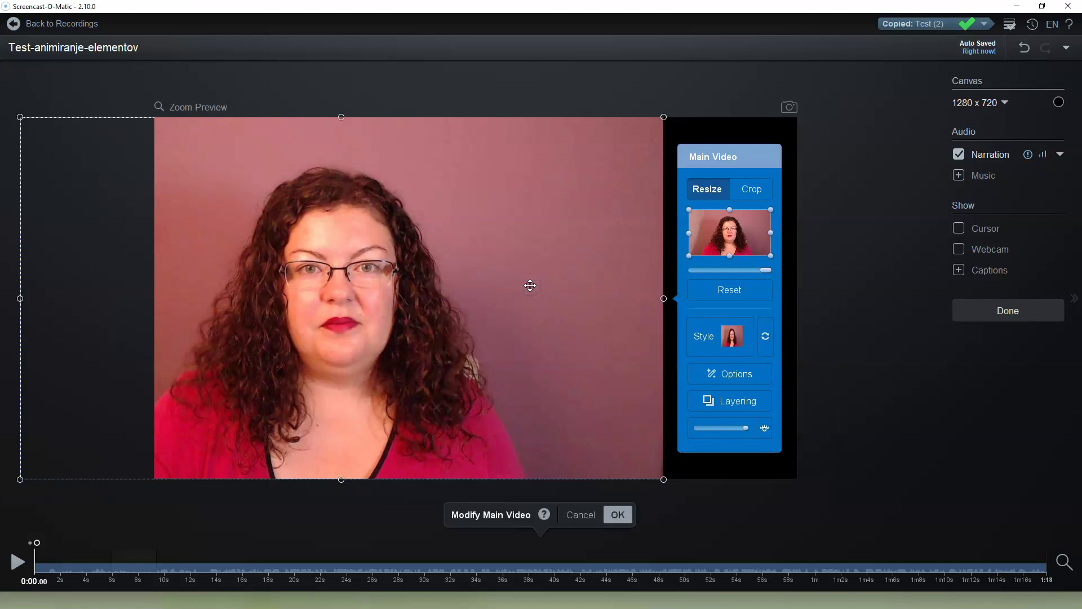
{"action": "mouse_move", "coordinate": [469, 297]}
{"action": "left_mouse_down"}
{"action": "mouse_move", "coordinate": [606, 293]}
{"action": "mouse_move", "coordinate": [580, 305]}
{"action": "mouse_move", "coordinate": [465, 300]}
{"action": "left_mouse_up"}
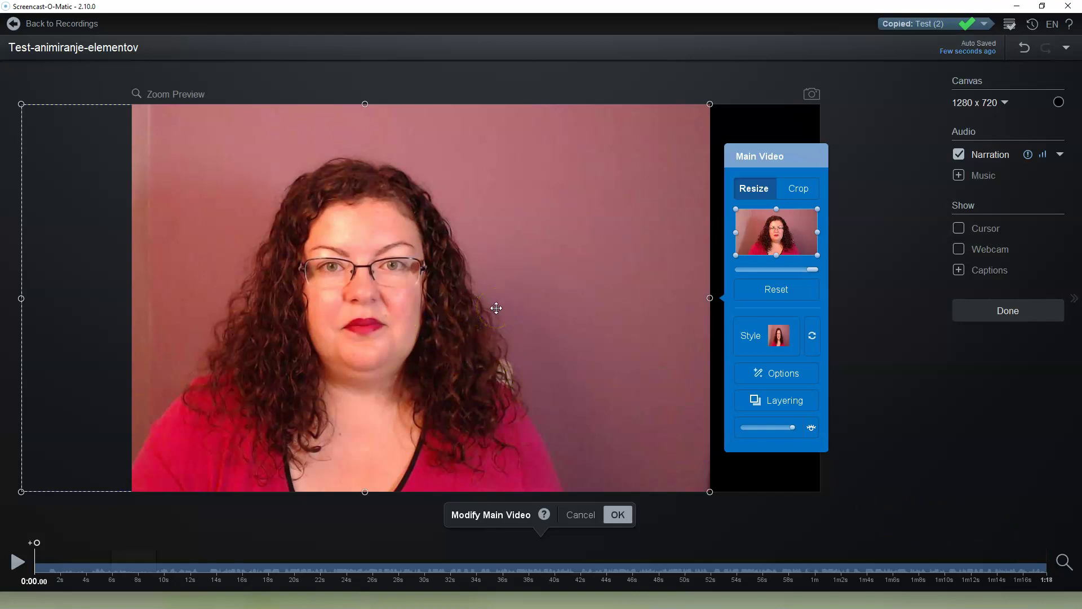
{"action": "left_click_drag", "start_coordinate": [498, 239], "coordinate": [476, 236]}
{"action": "left_click_drag", "start_coordinate": [684, 109], "coordinate": [631, 111]}
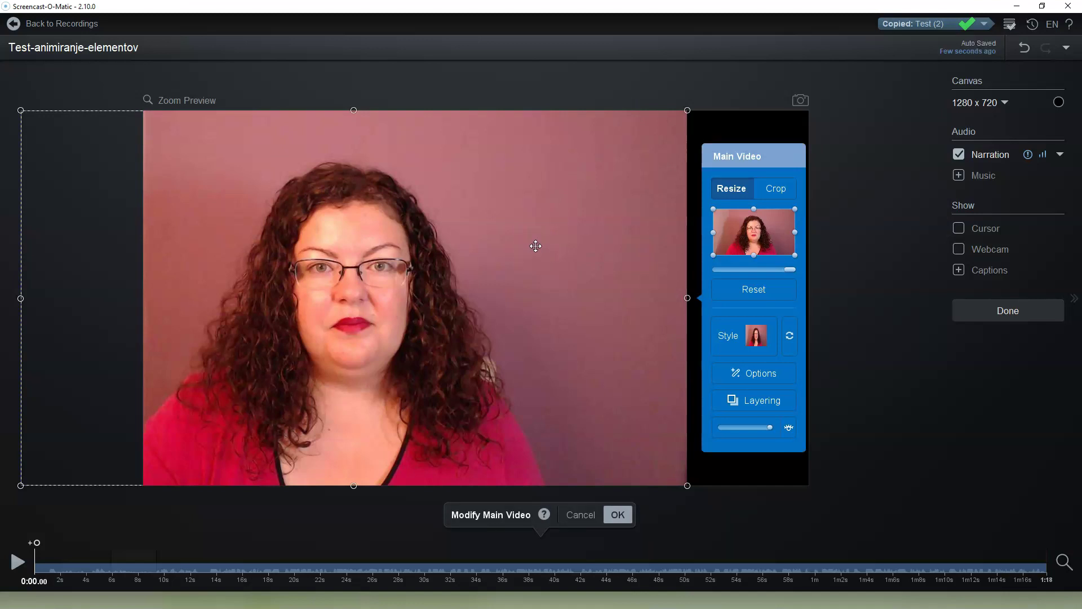
{"action": "left_click_drag", "start_coordinate": [528, 338], "coordinate": [595, 338]}
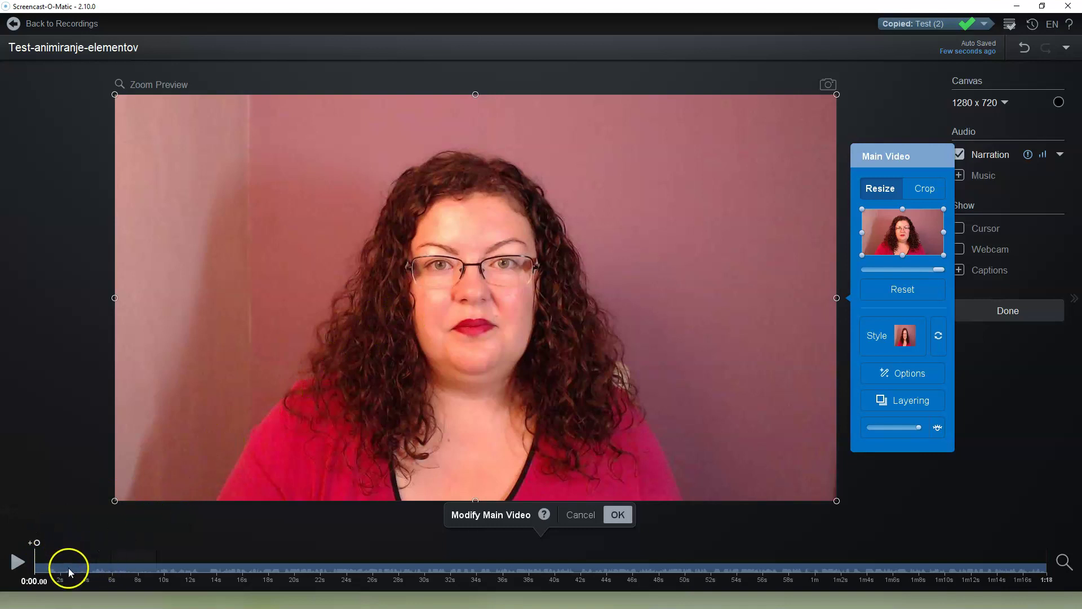
- Add an animation point to the main video at 0:04.24, shift the video left to leave an empty strip, and confirm the modification
{"action": "left_click", "coordinate": [83, 567]}
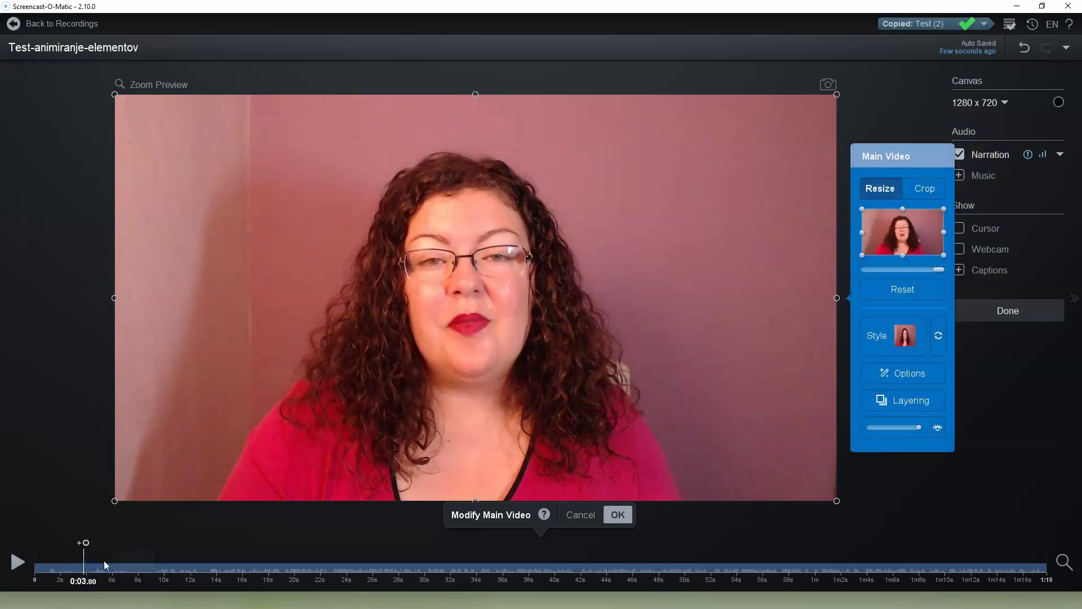
{"action": "left_click", "coordinate": [89, 569]}
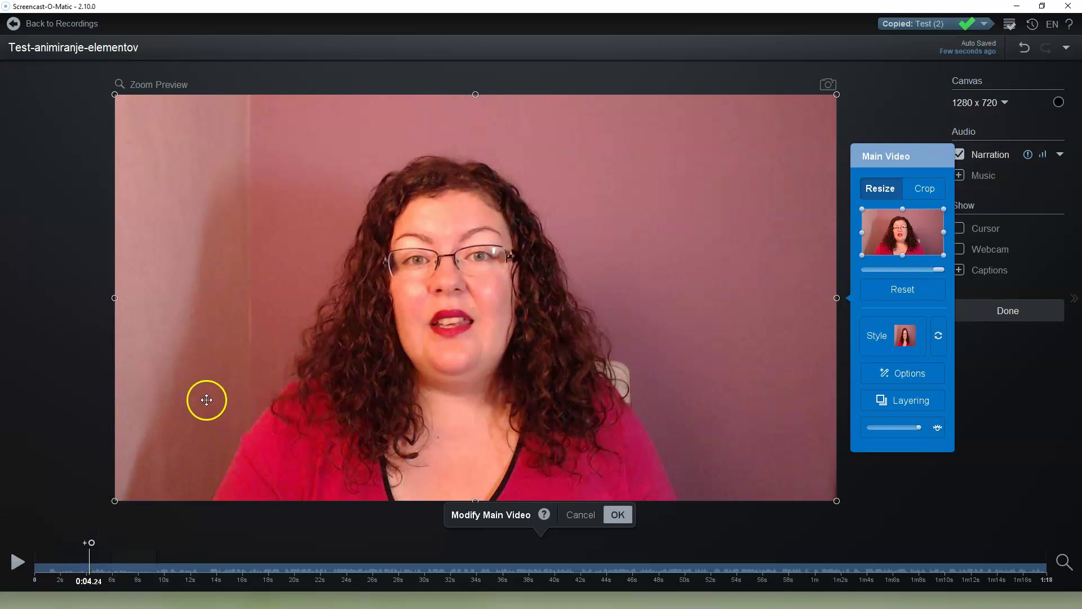
{"action": "left_click", "coordinate": [92, 544]}
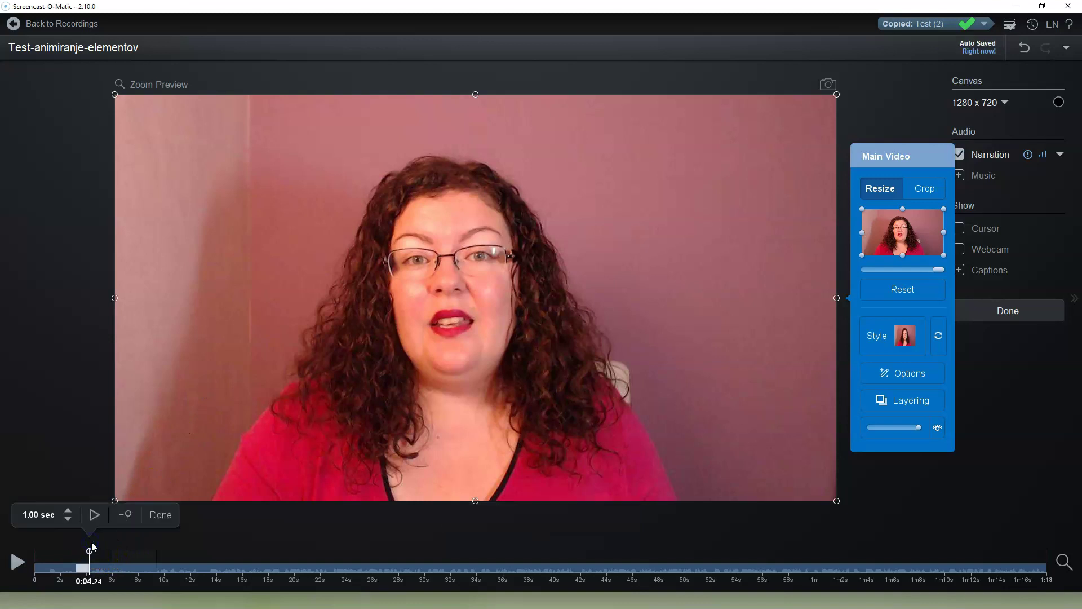
{"action": "left_click_drag", "start_coordinate": [507, 374], "coordinate": [365, 376]}
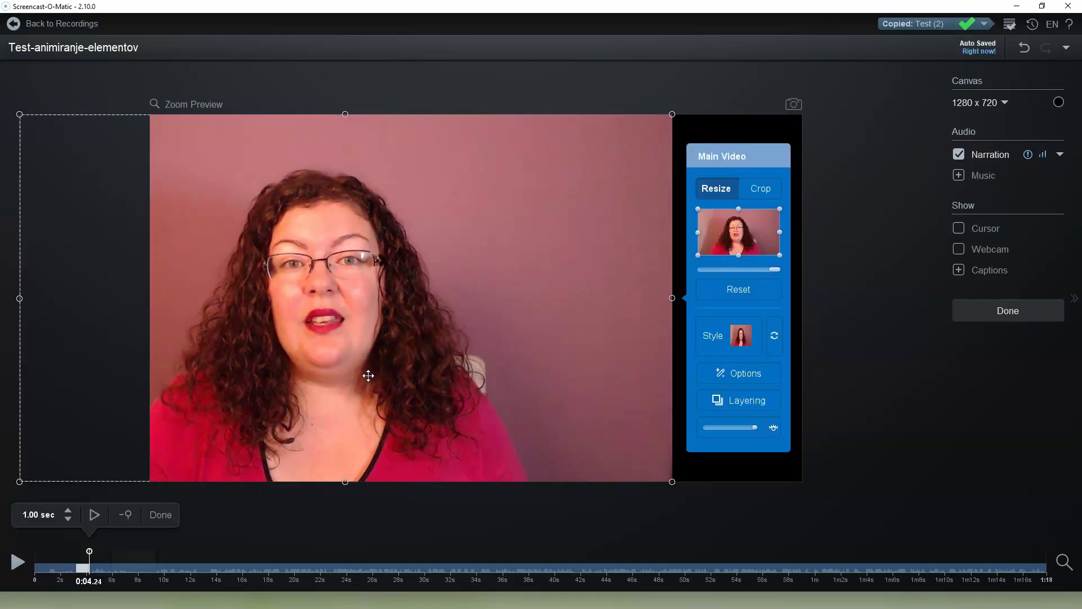
{"action": "left_click", "coordinate": [161, 515]}
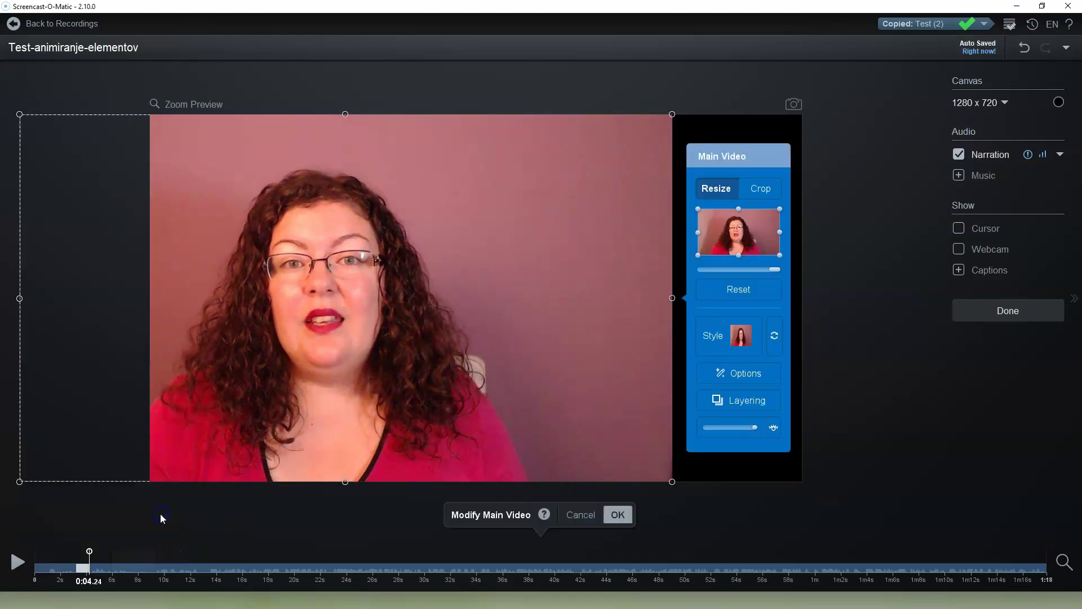
{"action": "left_click", "coordinate": [618, 515]}
- Zoom in the timeline and step through the frames between about 2.5 and 4 seconds to examine the leftward shift
{"action": "left_click", "coordinate": [76, 564]}
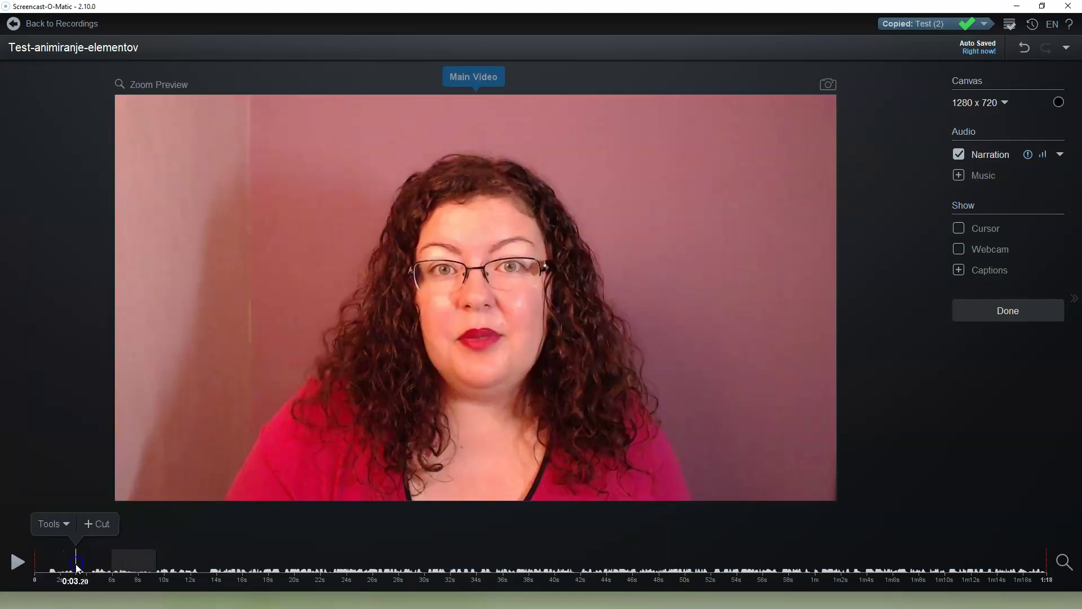
{"action": "left_click", "coordinate": [66, 558]}
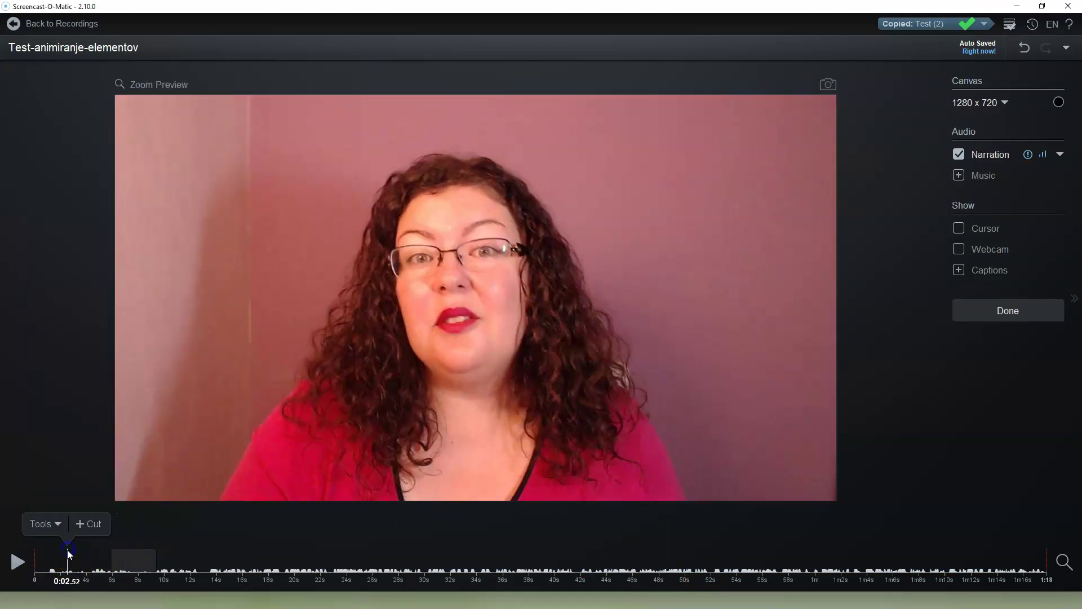
{"action": "left_click", "coordinate": [71, 561]}
{"action": "left_click", "coordinate": [75, 565]}
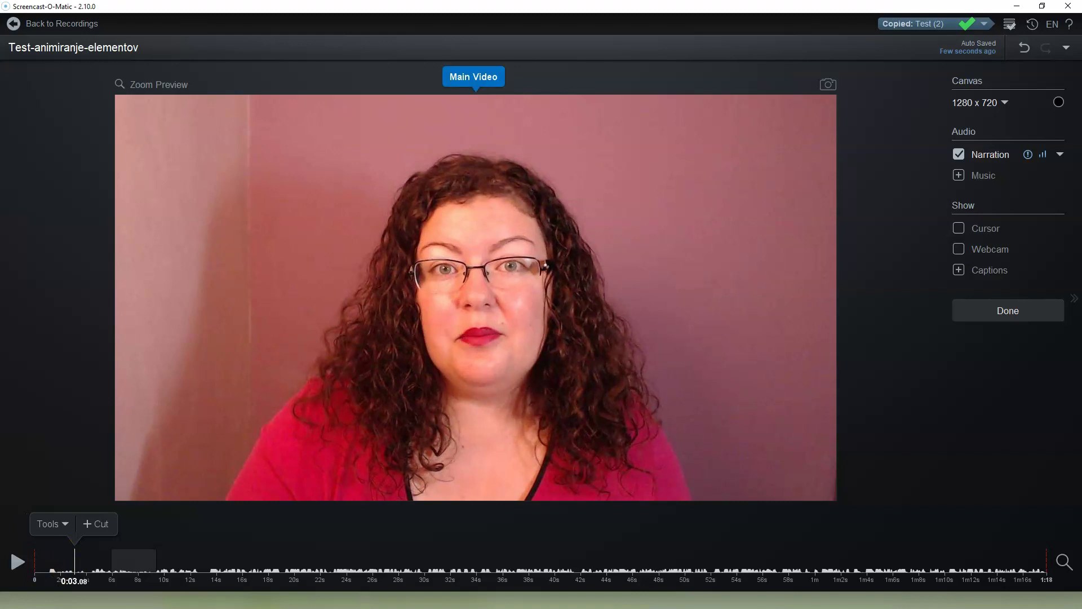
{"action": "left_click", "coordinate": [79, 564]}
{"action": "left_click", "coordinate": [1064, 561]}
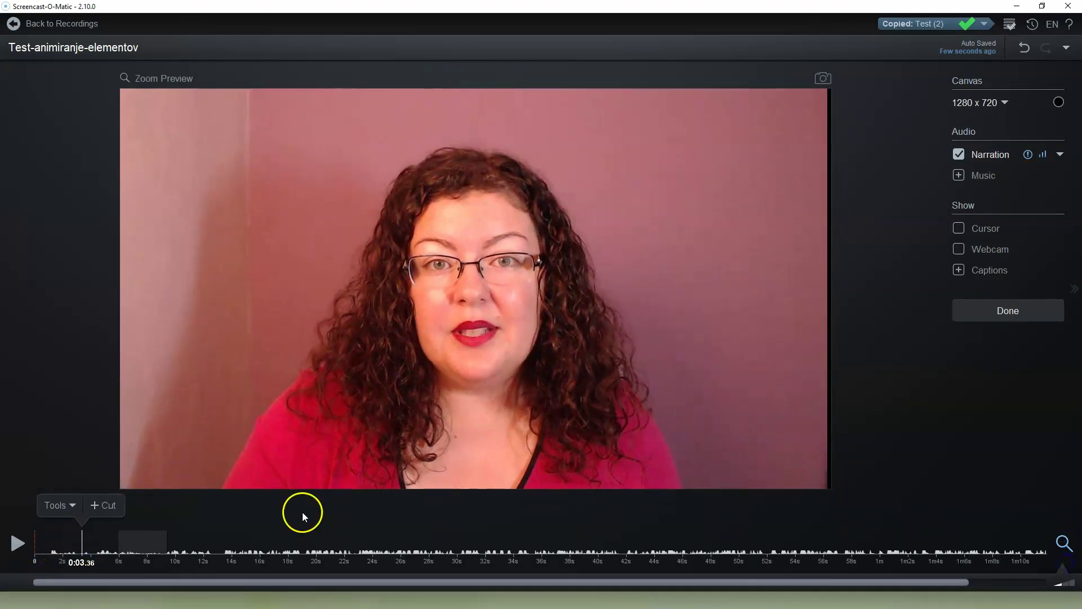
{"action": "left_click", "coordinate": [90, 546]}
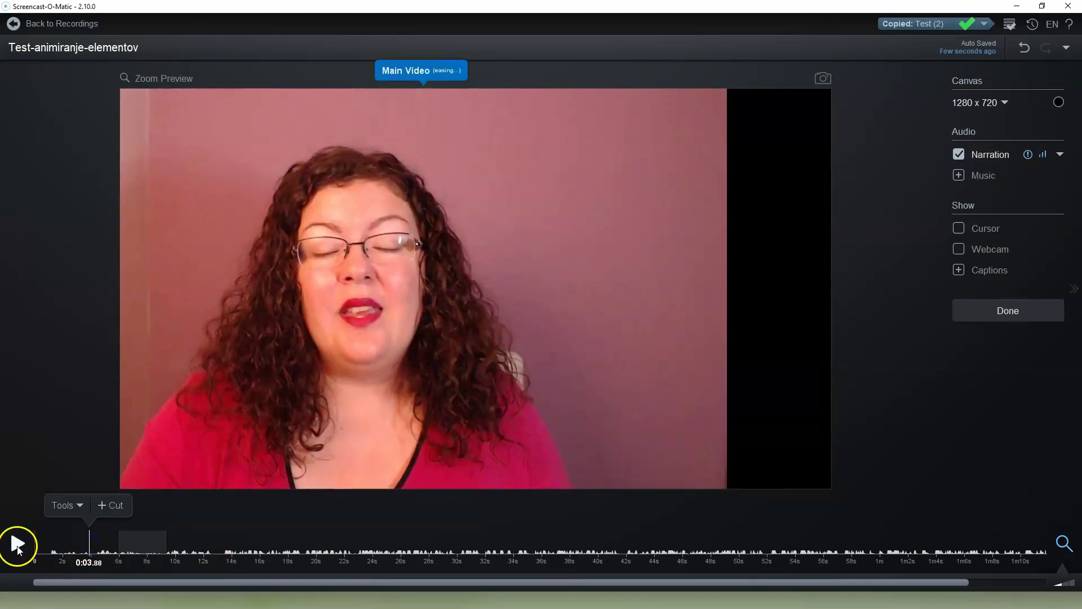
- Play the video across the first animation point, replaying it from about 2.4 seconds, to check the leftward movement
{"action": "left_click", "coordinate": [18, 545]}
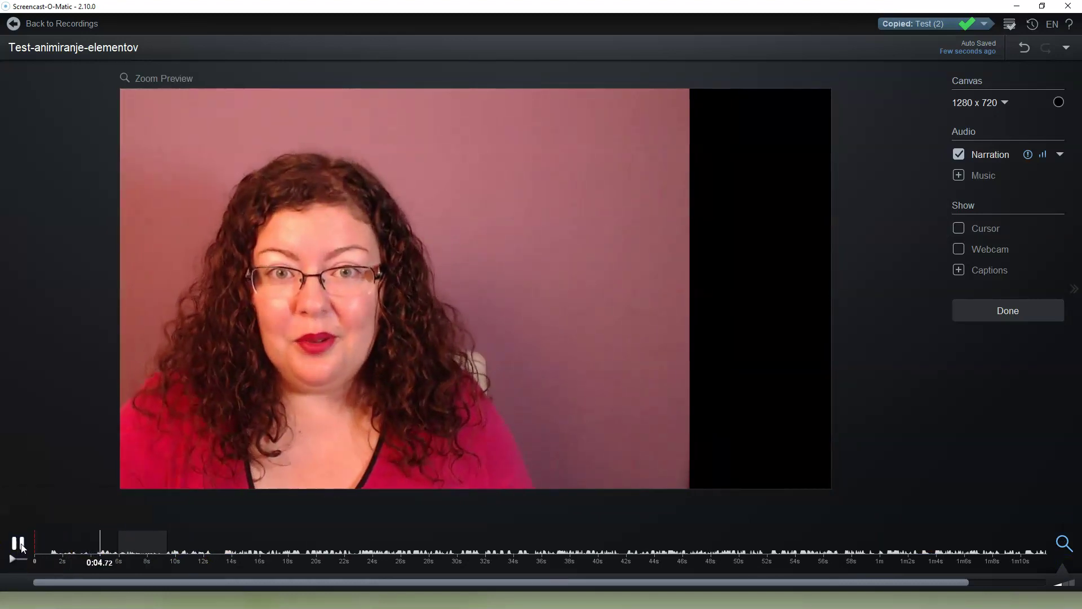
{"action": "left_click", "coordinate": [18, 544]}
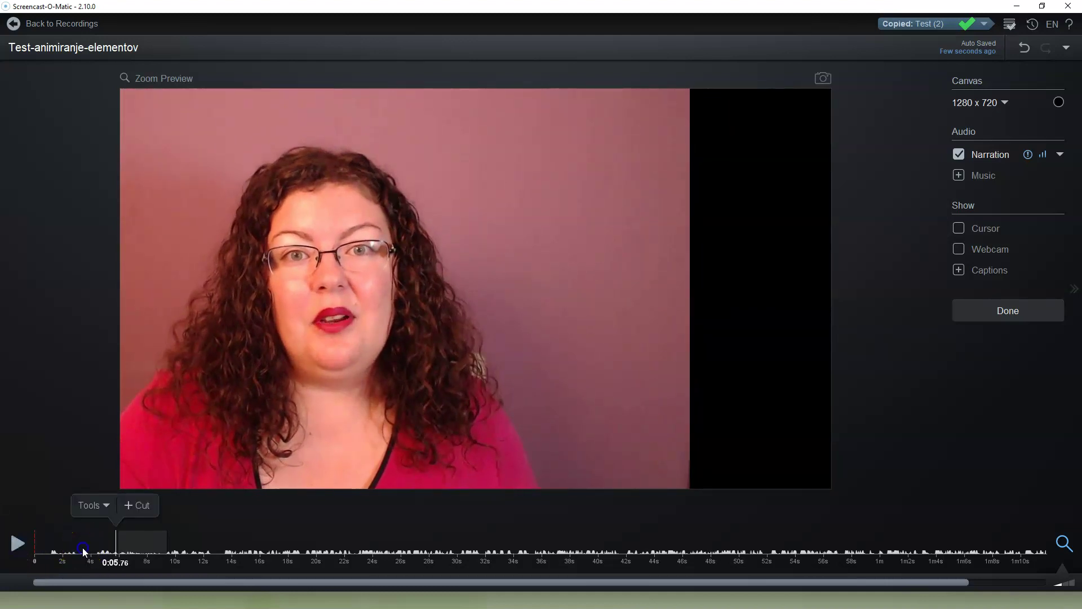
{"action": "left_click", "coordinate": [83, 552]}
{"action": "left_click", "coordinate": [70, 556]}
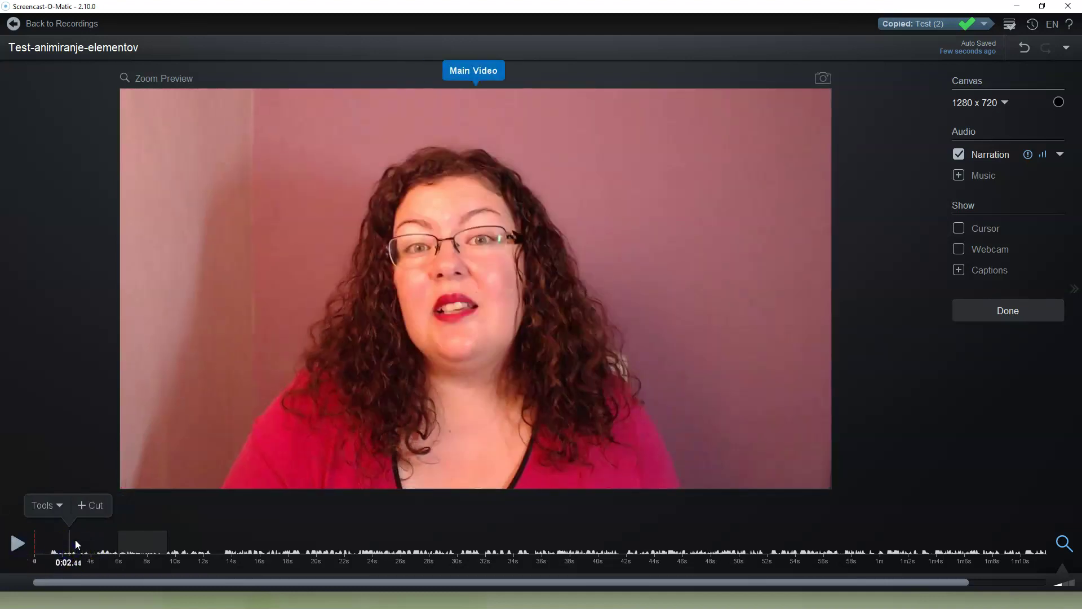
{"action": "left_click", "coordinate": [19, 544]}
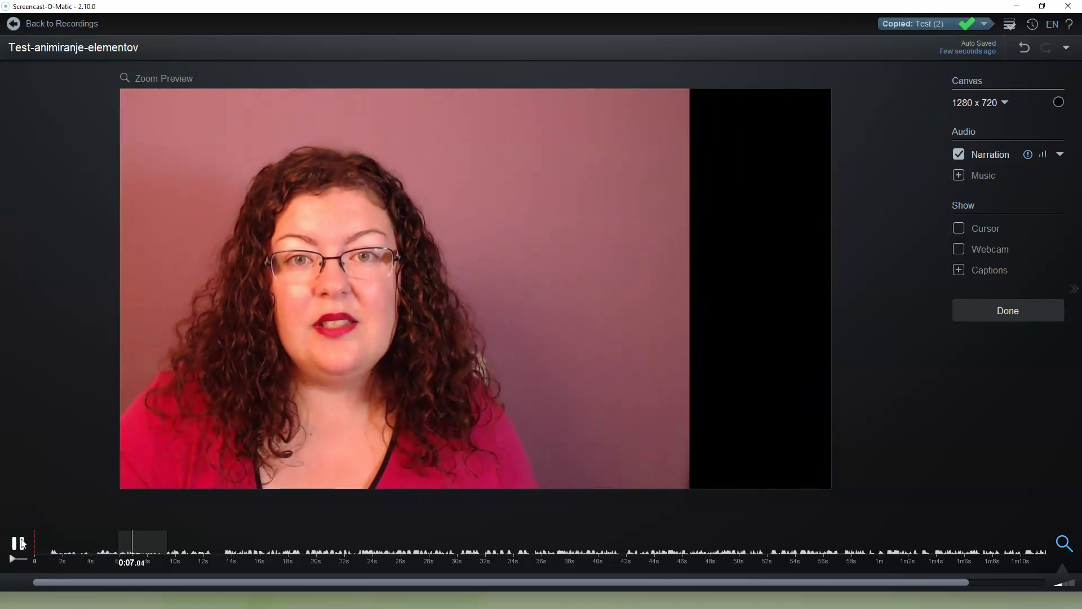
{"action": "left_click", "coordinate": [21, 543]}
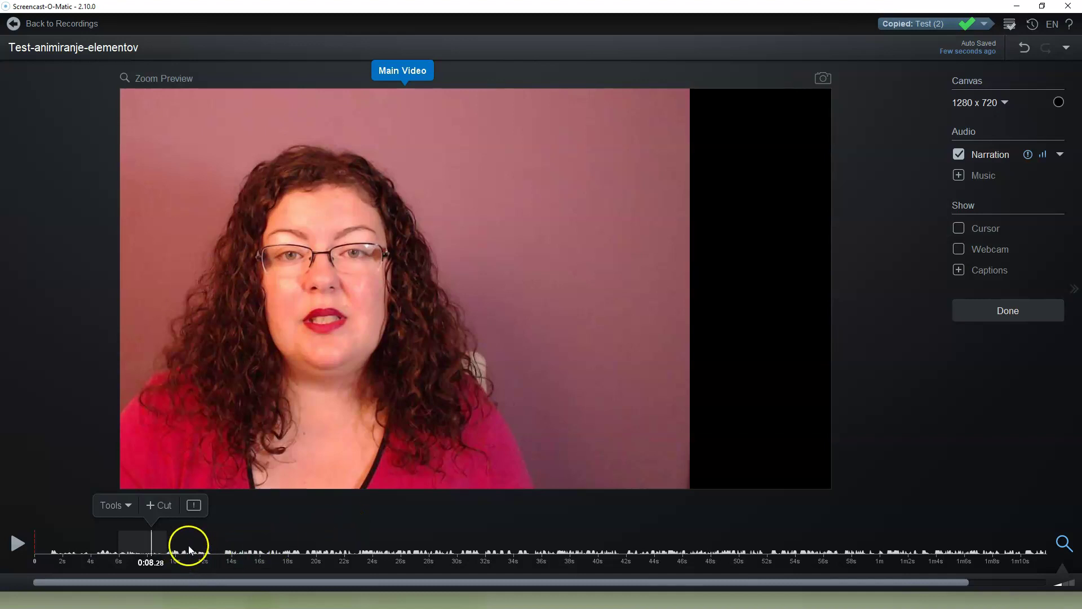
- Sample the timeline from about 12 seconds to 1:05 to examine the video's position after the shift
{"action": "left_click", "coordinate": [201, 537]}
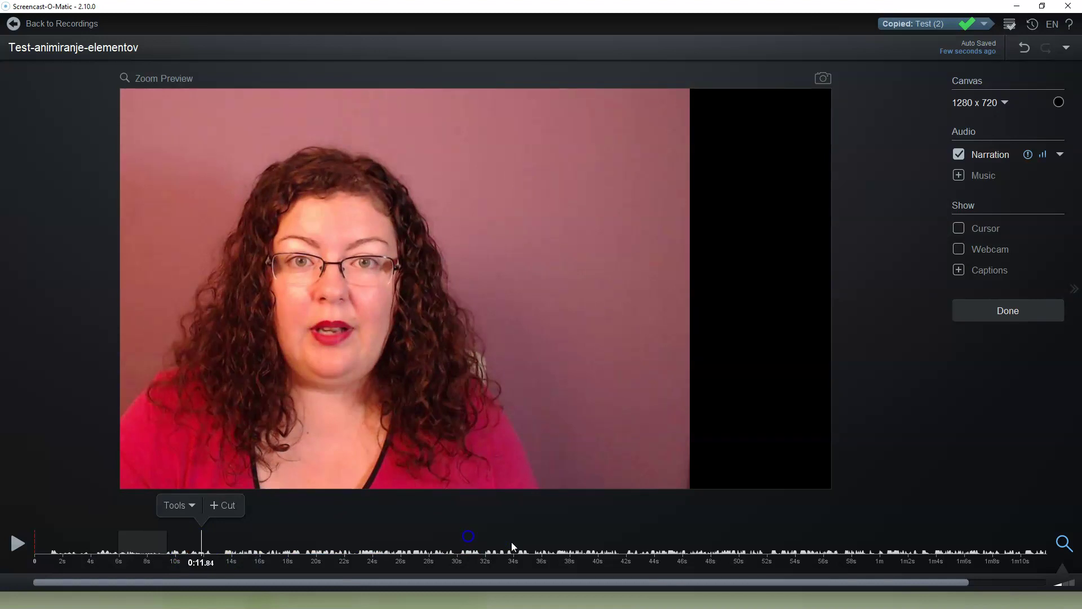
{"action": "left_click", "coordinate": [469, 536]}
{"action": "left_click", "coordinate": [639, 551]}
{"action": "left_click", "coordinate": [719, 539]}
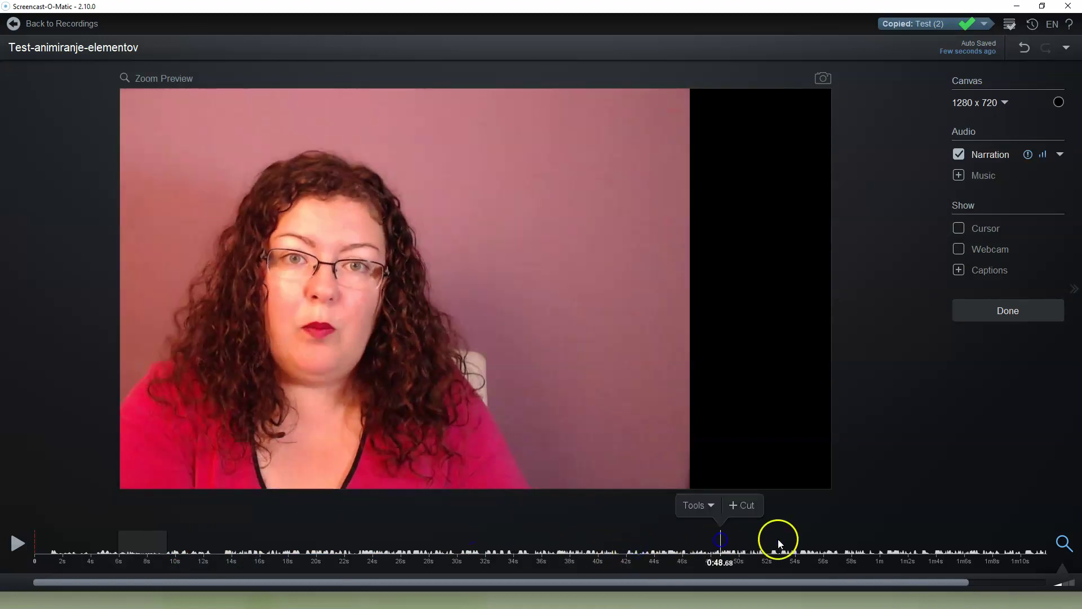
{"action": "left_click", "coordinate": [827, 540]}
{"action": "left_click", "coordinate": [900, 548]}
{"action": "left_click", "coordinate": [955, 542]}
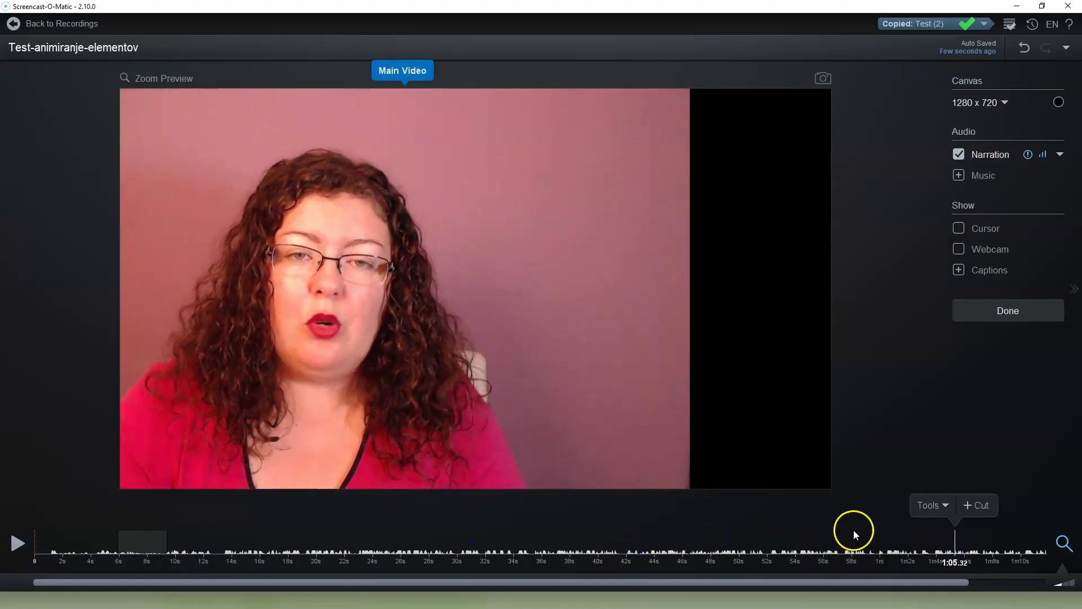
- Add a second animation point to the main video at 0:12.24, move the video back to fill the canvas, and confirm the modification
{"action": "left_click", "coordinate": [204, 539]}
{"action": "left_click", "coordinate": [260, 450]}
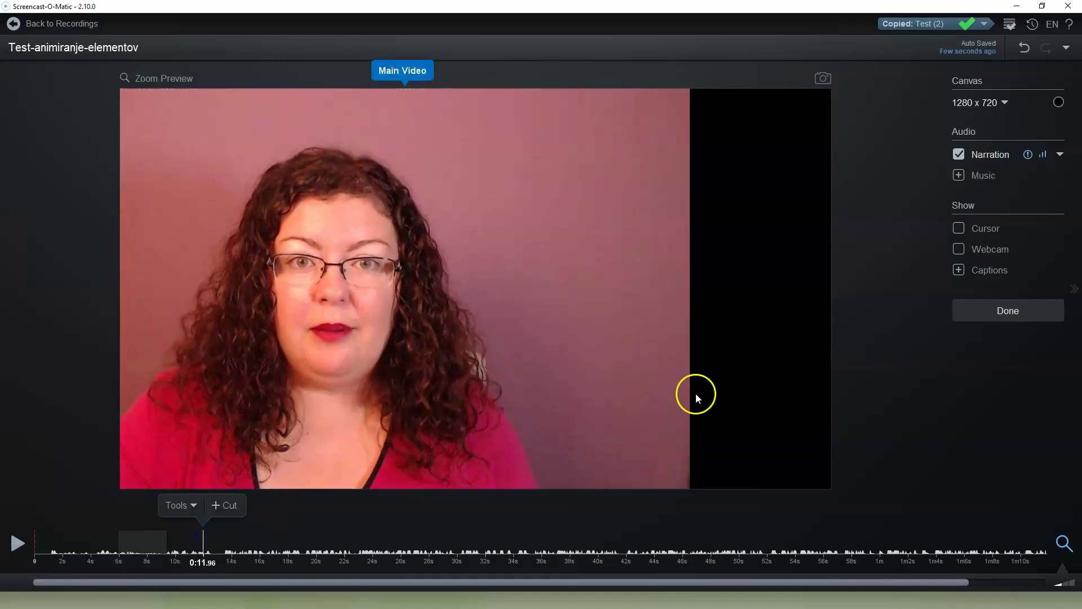
{"action": "left_click", "coordinate": [208, 542]}
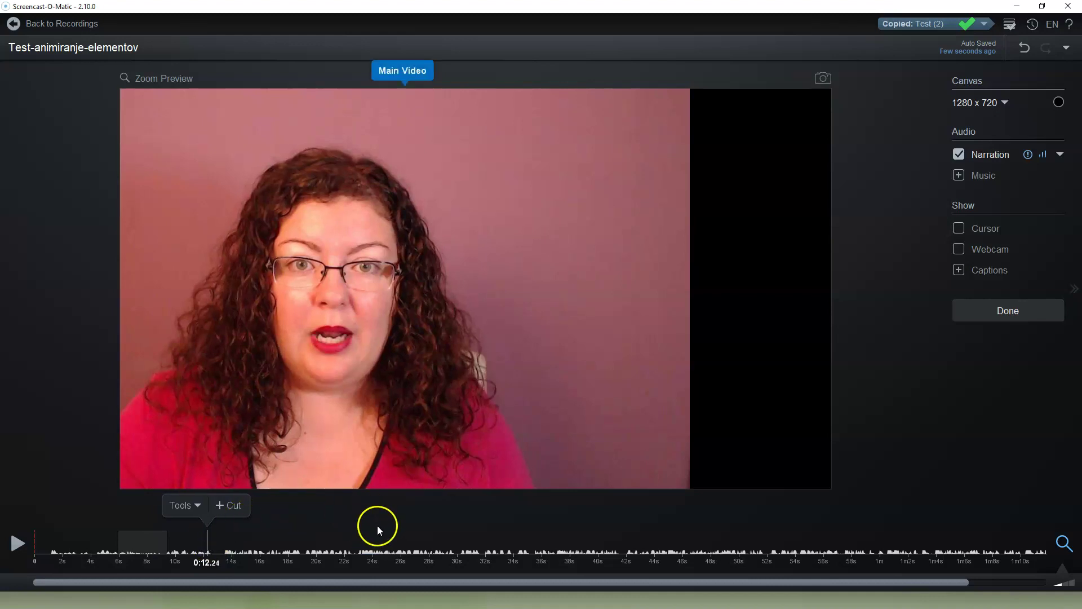
{"action": "left_click", "coordinate": [359, 370]}
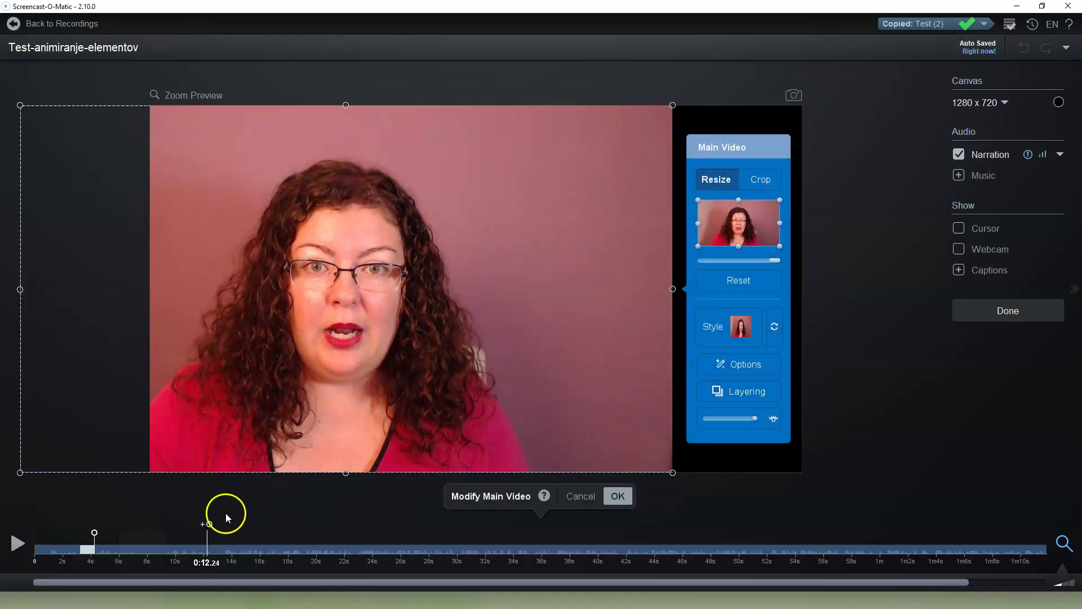
{"action": "left_click", "coordinate": [591, 501]}
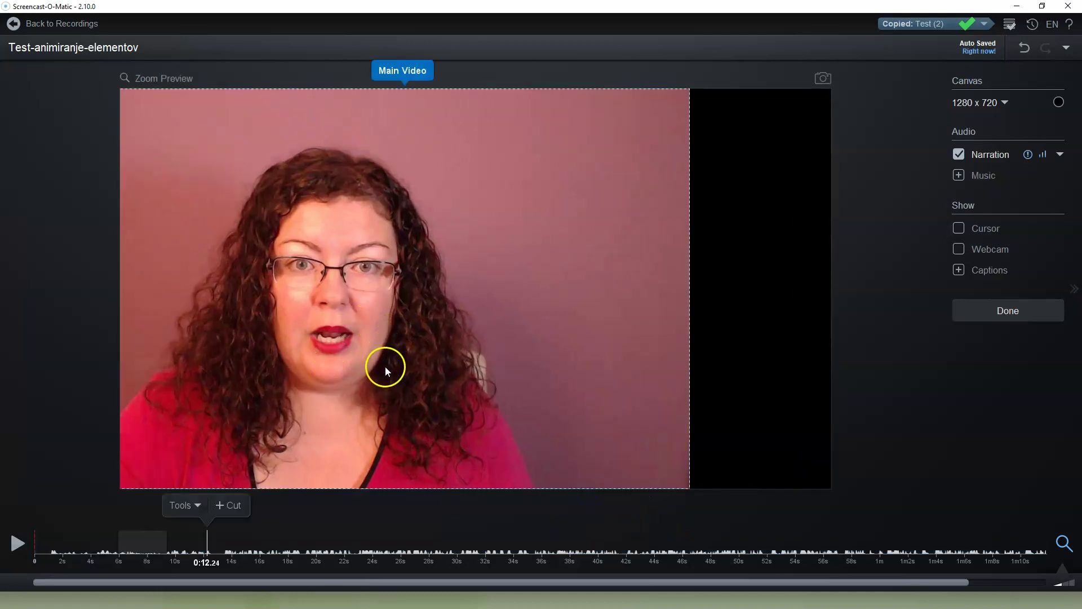
{"action": "left_click", "coordinate": [397, 336]}
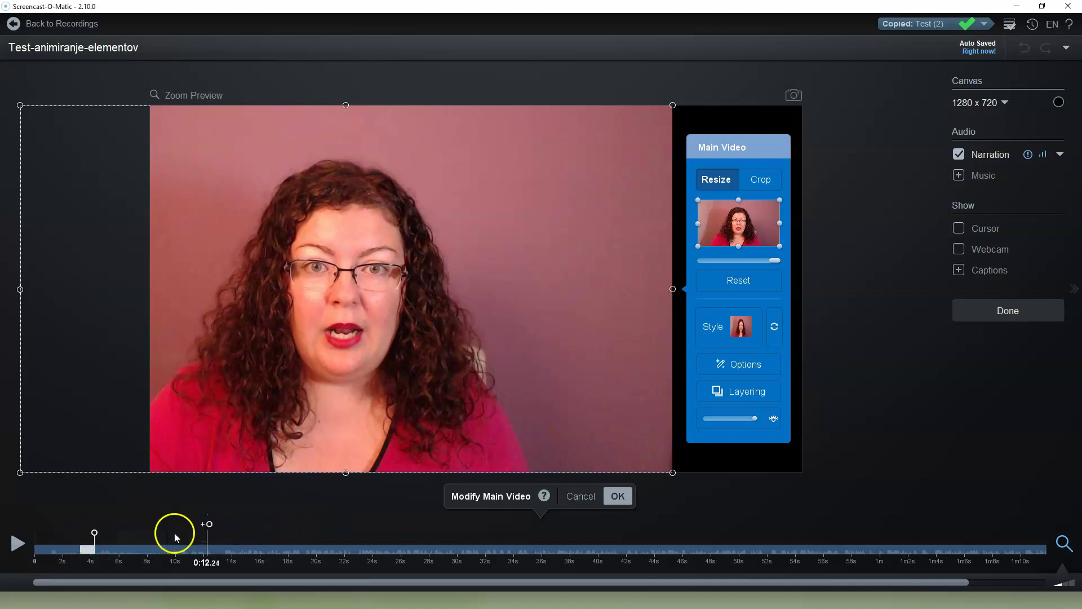
{"action": "left_click", "coordinate": [209, 528]}
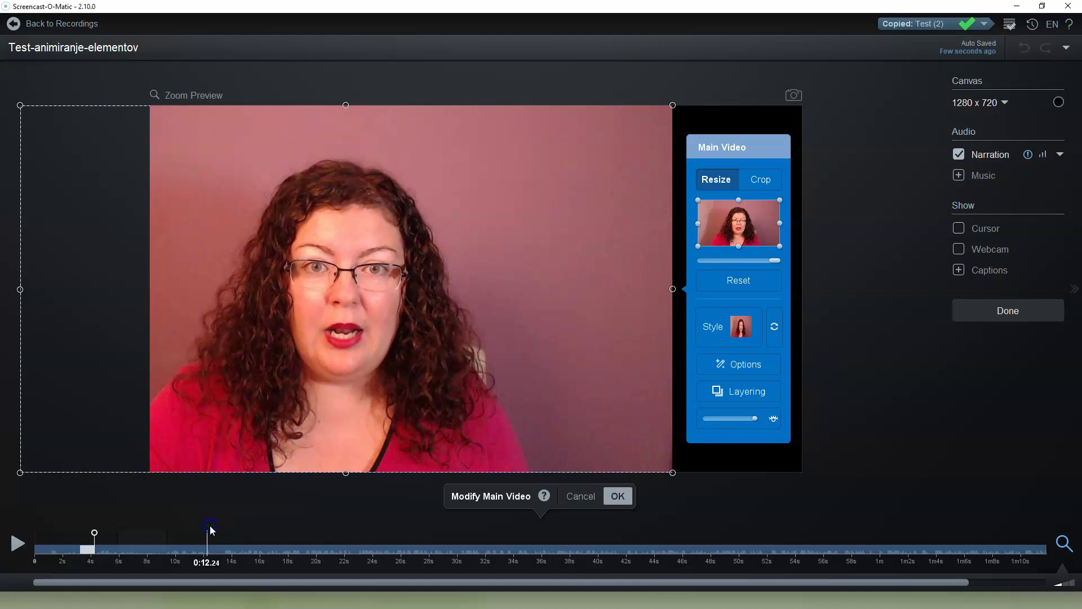
{"action": "left_click_drag", "start_coordinate": [369, 341], "coordinate": [502, 312]}
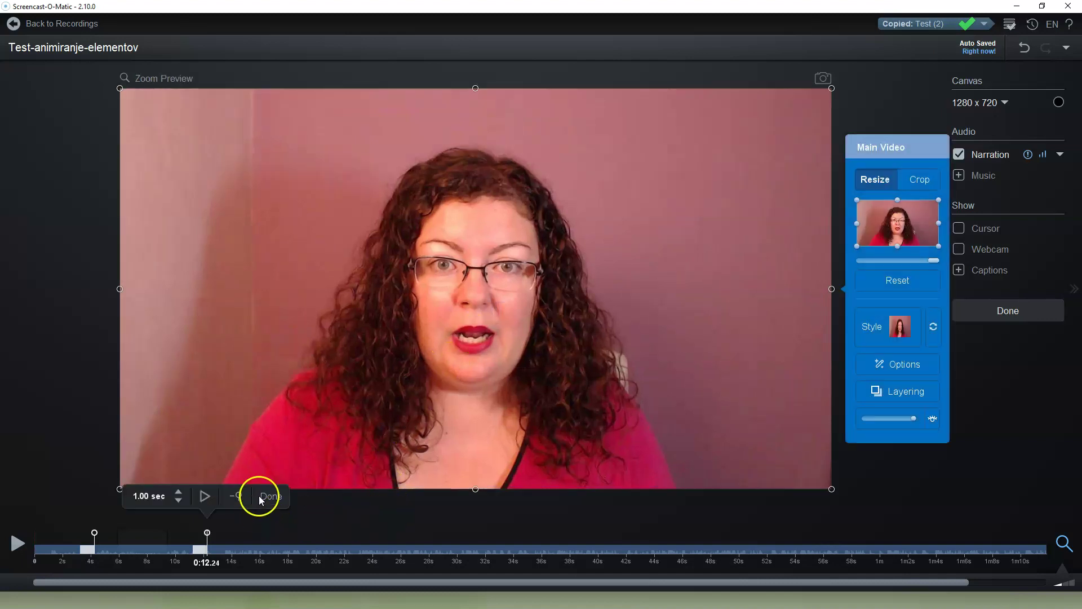
{"action": "left_click", "coordinate": [265, 496]}
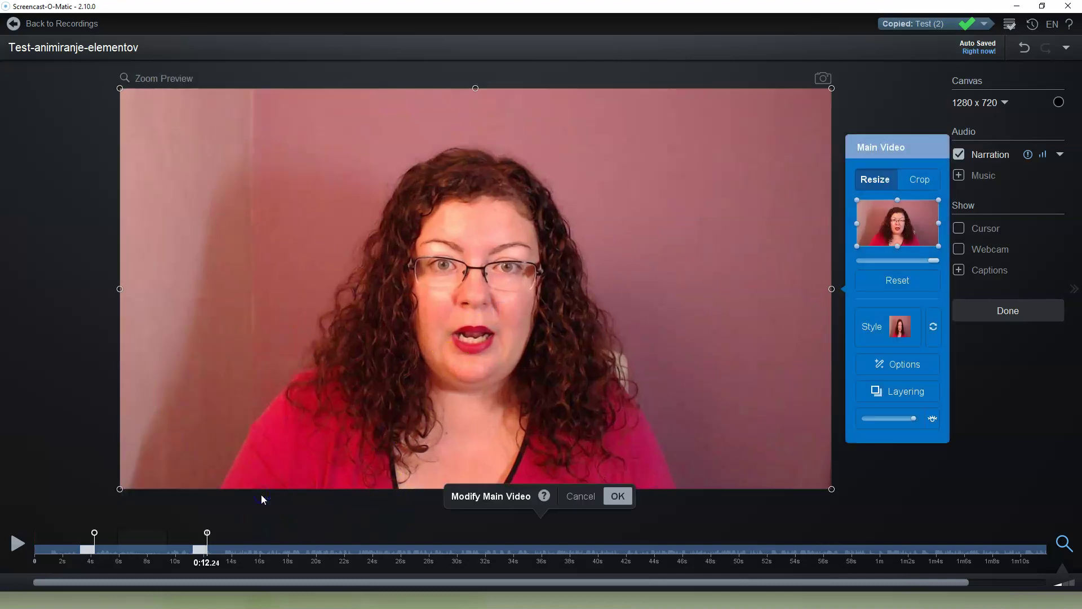
{"action": "left_click", "coordinate": [615, 498]}
- Play the video from 0:11.04 across the second animation point to check the return to full frame
{"action": "left_click", "coordinate": [191, 546]}
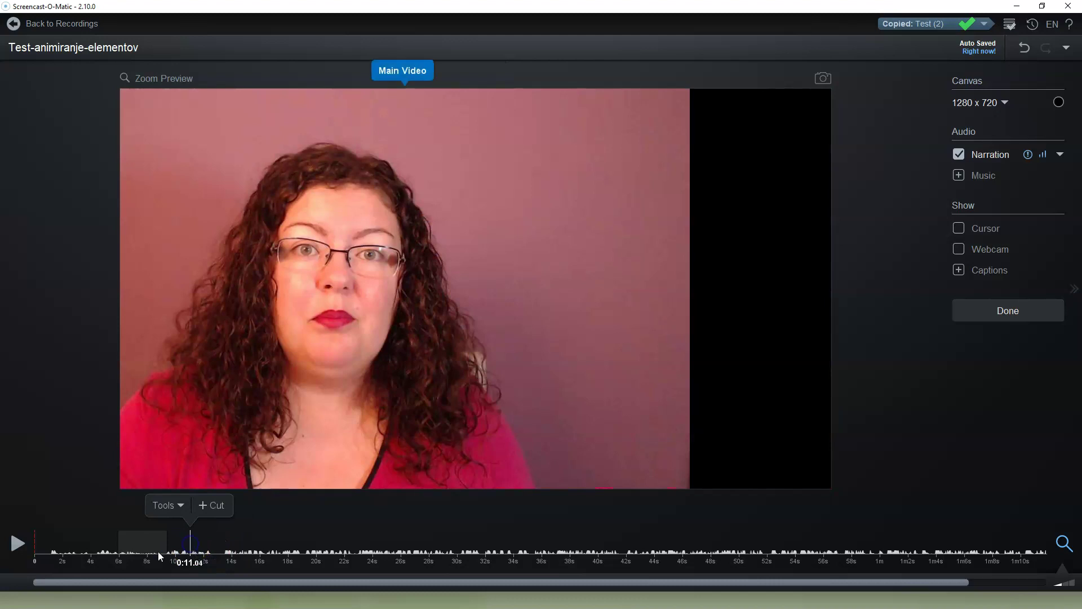
{"action": "left_click", "coordinate": [18, 543]}
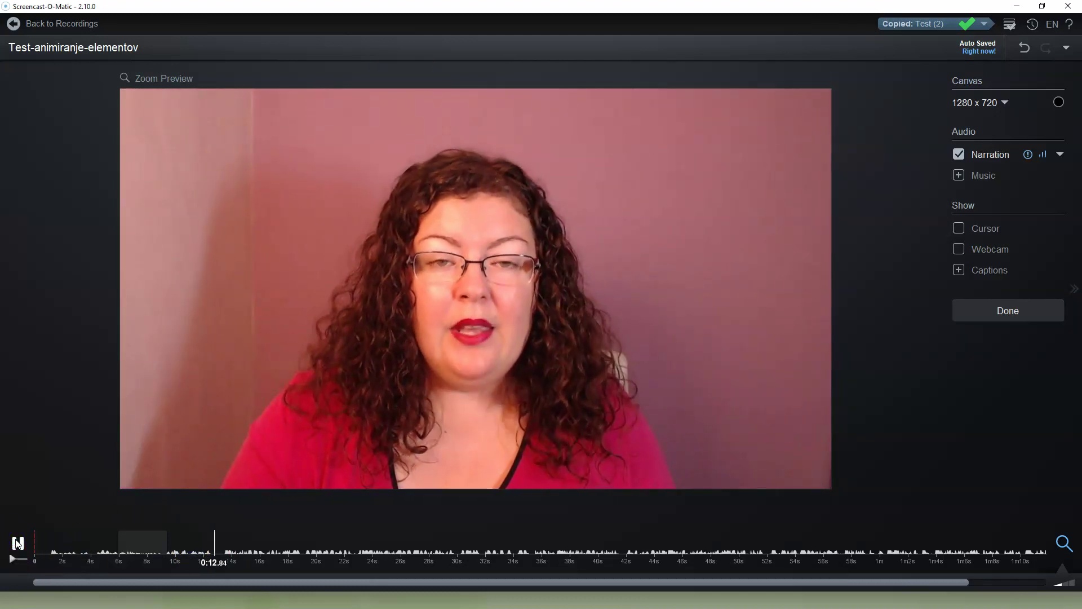
{"action": "left_click", "coordinate": [18, 543]}
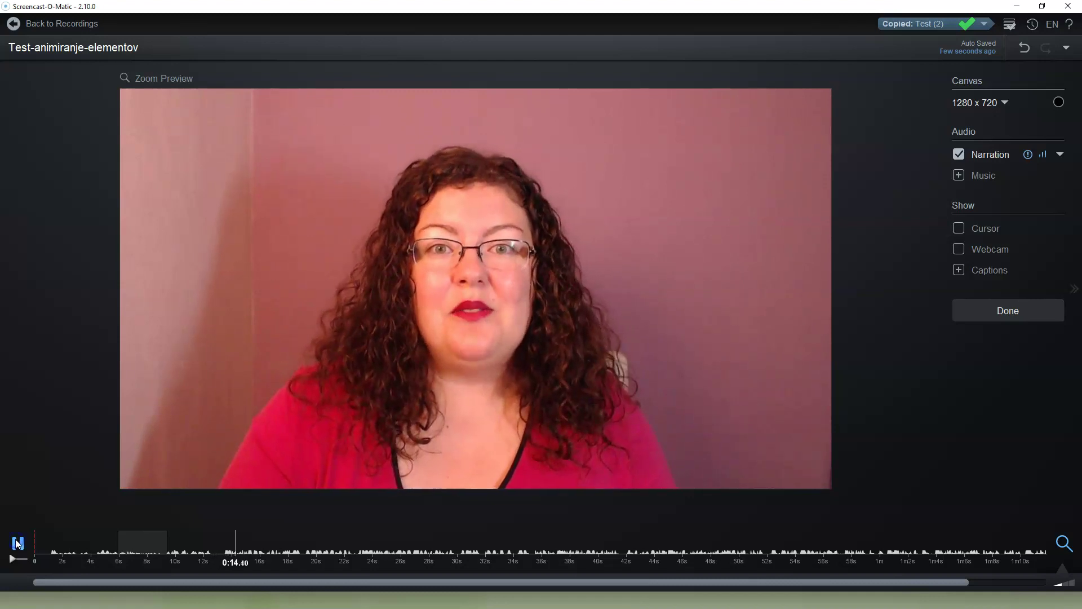
{"action": "left_click", "coordinate": [256, 542]}
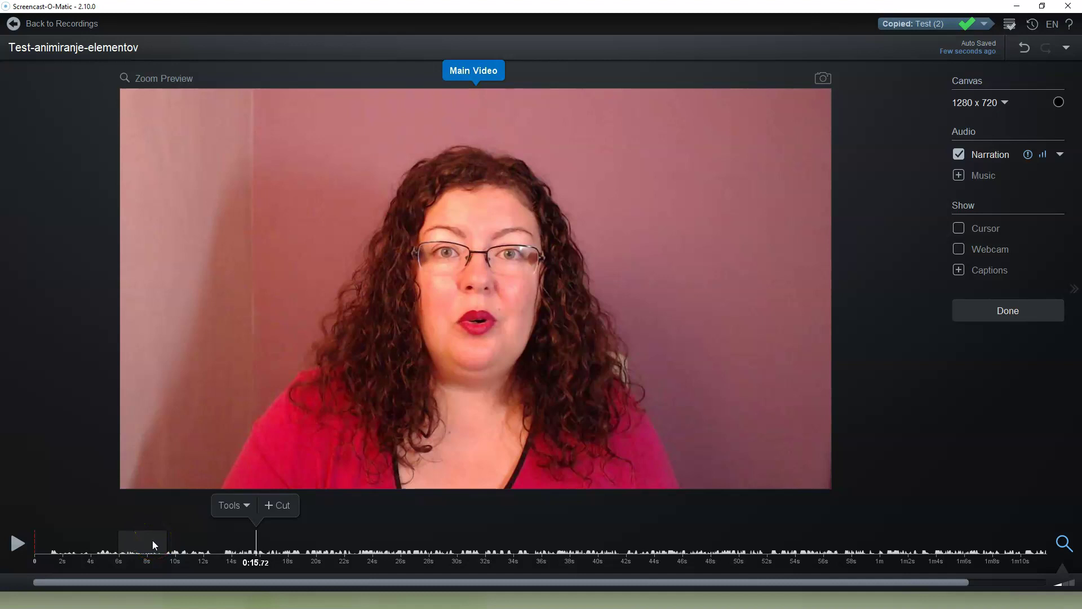
- Add a shape overlay at 0:15.72 using the yellow arrow and place it beside the woman's face, over the empty wall
{"action": "left_click", "coordinate": [230, 506]}
{"action": "mouse_move", "coordinate": [250, 354]}
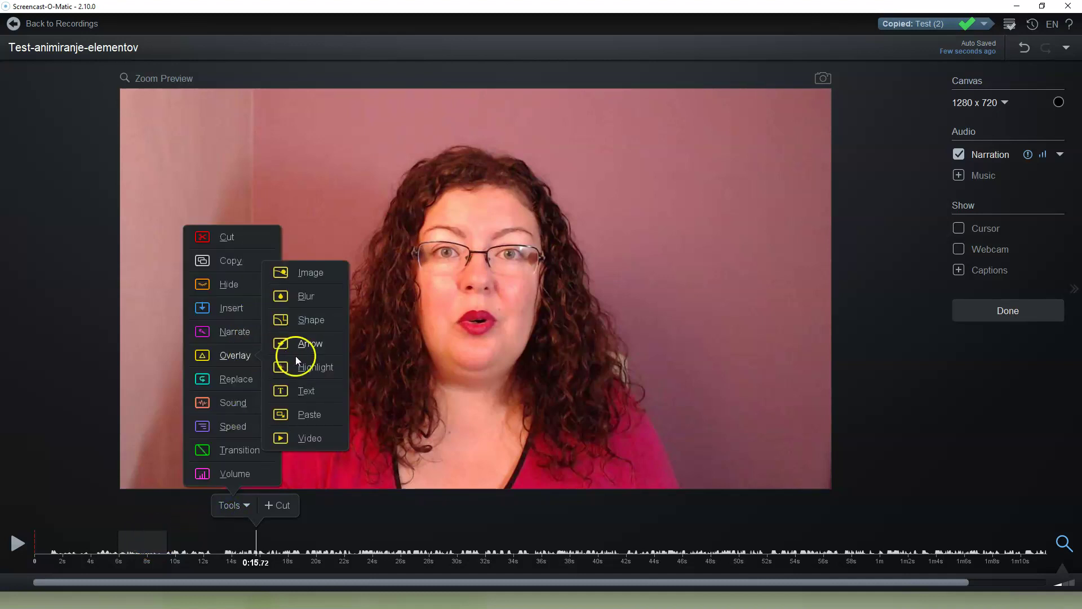
{"action": "left_click", "coordinate": [319, 322]}
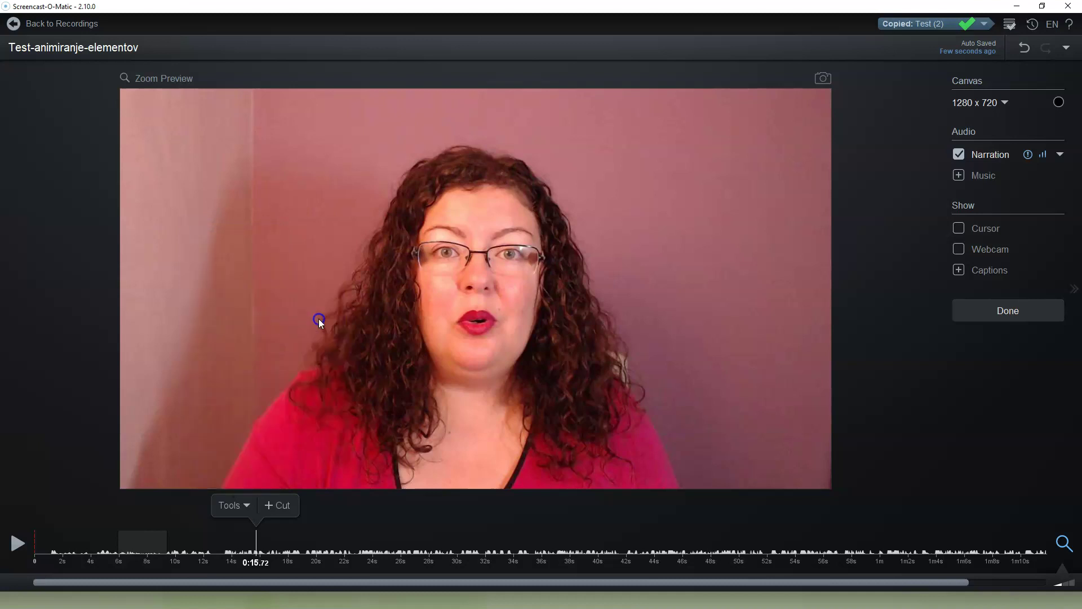
{"action": "left_click", "coordinate": [680, 147]}
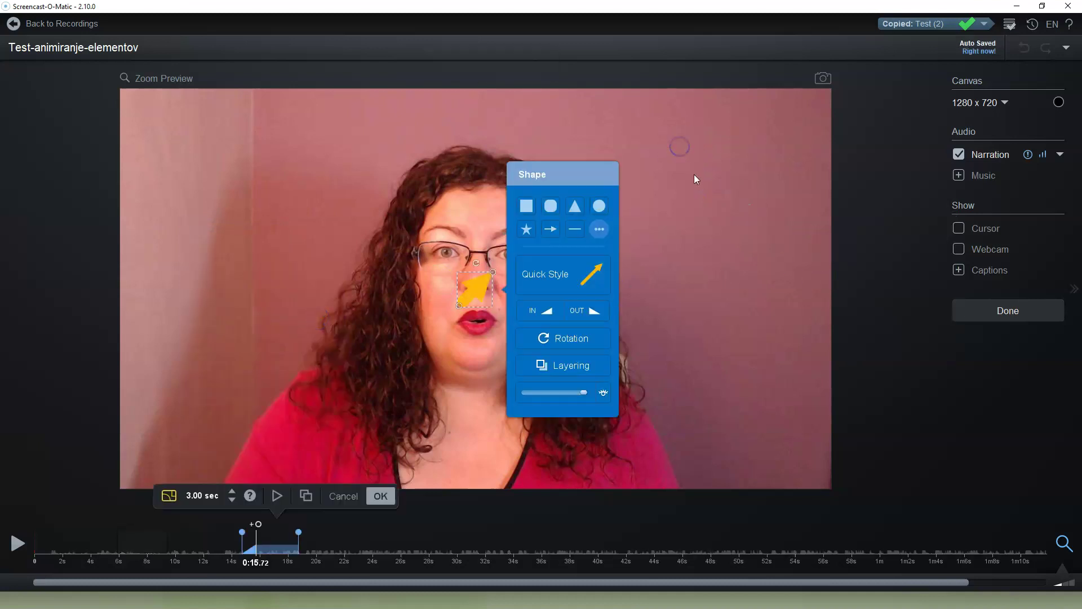
{"action": "left_click_drag", "start_coordinate": [596, 230], "coordinate": [664, 295]}
{"action": "left_click", "coordinate": [686, 272]}
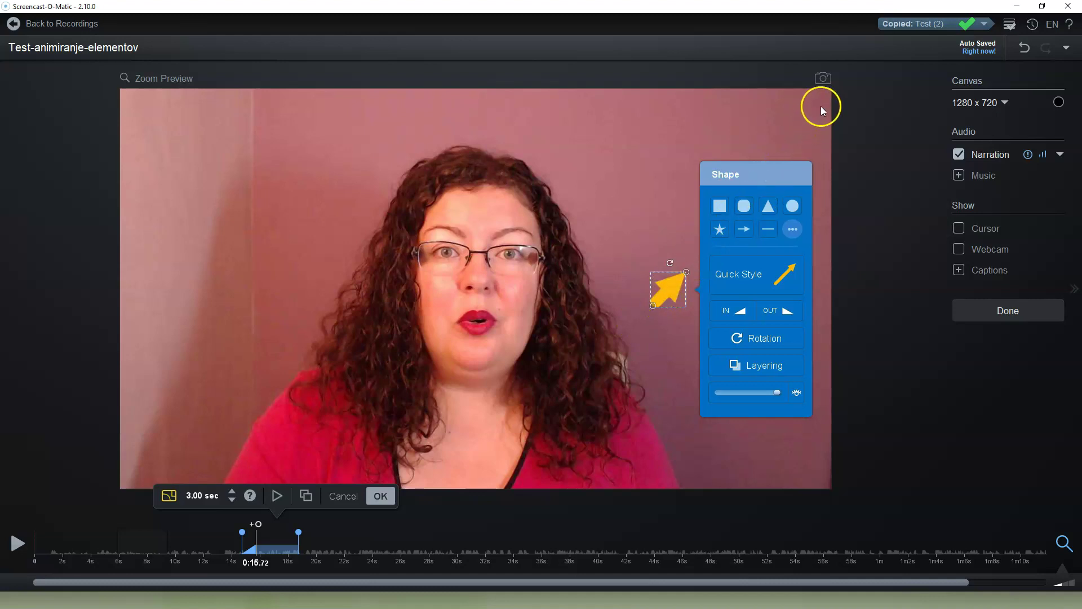
- Extend the arrow overlay's duration to 4.28 seconds and accept the edit
{"action": "left_click", "coordinate": [300, 546]}
{"action": "left_click_drag", "start_coordinate": [300, 547], "coordinate": [317, 546]}
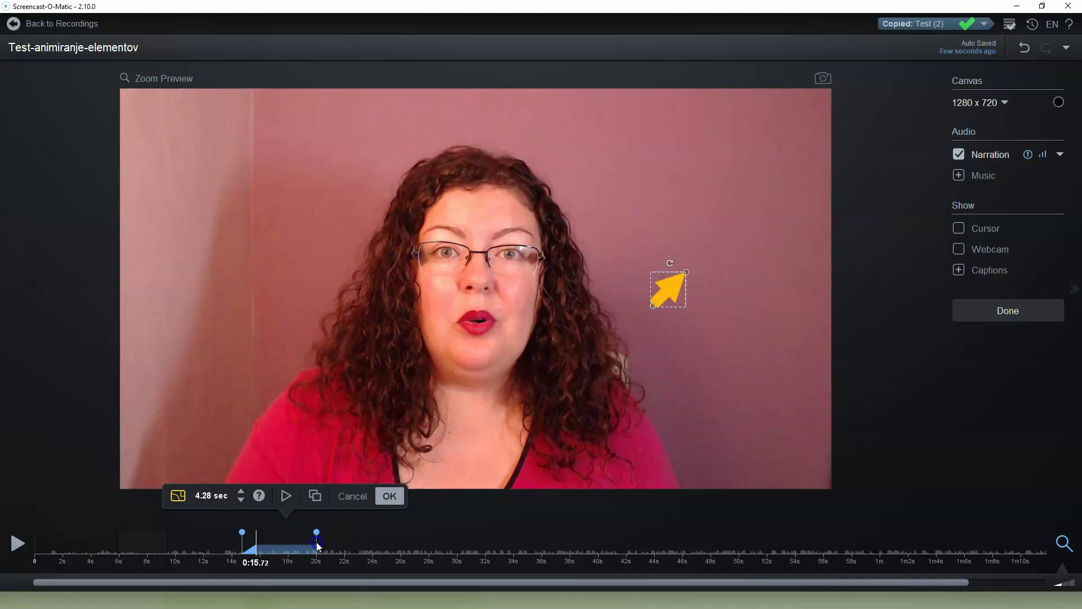
{"action": "left_click", "coordinate": [194, 496]}
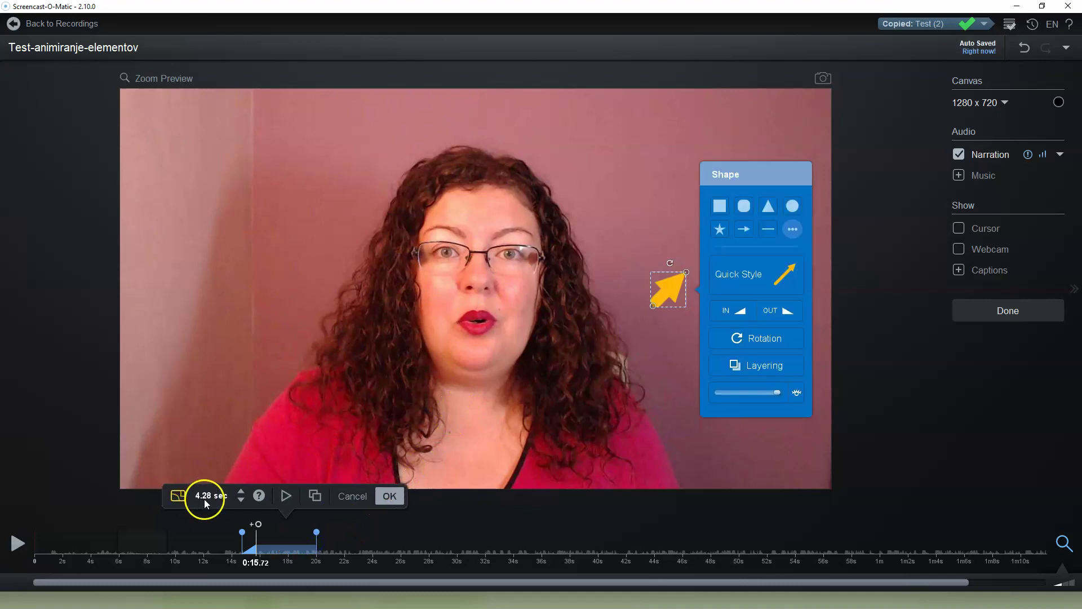
{"action": "left_click", "coordinate": [389, 496]}
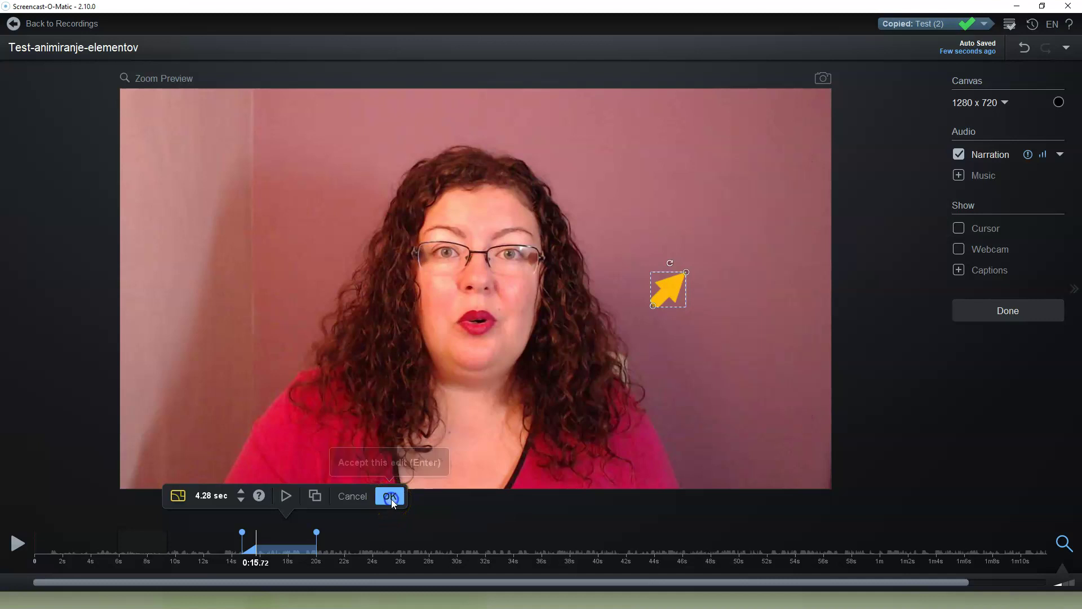
- Add an animation point to the arrow at 0:16.60, move the arrow toward the canvas's upper-right corner, and accept the edit
{"action": "left_click", "coordinate": [676, 294]}
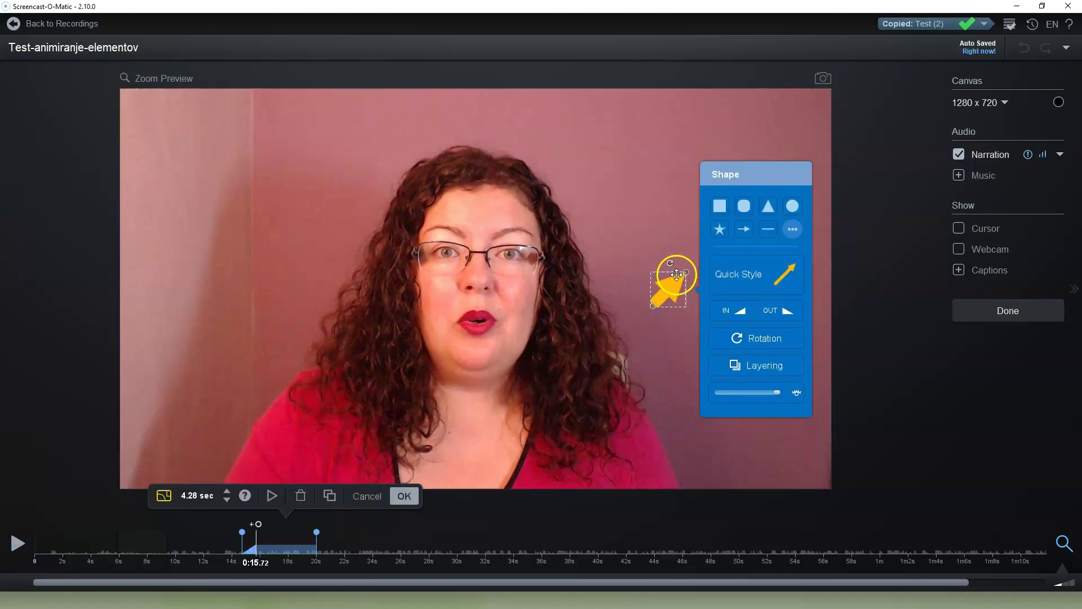
{"action": "left_click", "coordinate": [269, 538]}
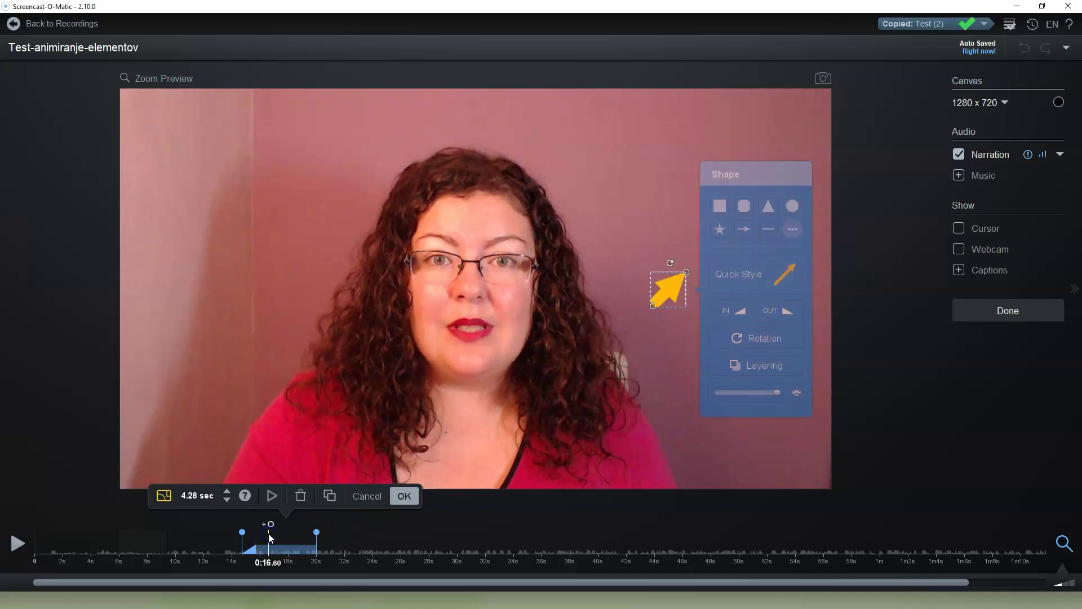
{"action": "left_click", "coordinate": [270, 527]}
{"action": "left_click_drag", "start_coordinate": [676, 283], "coordinate": [773, 186]}
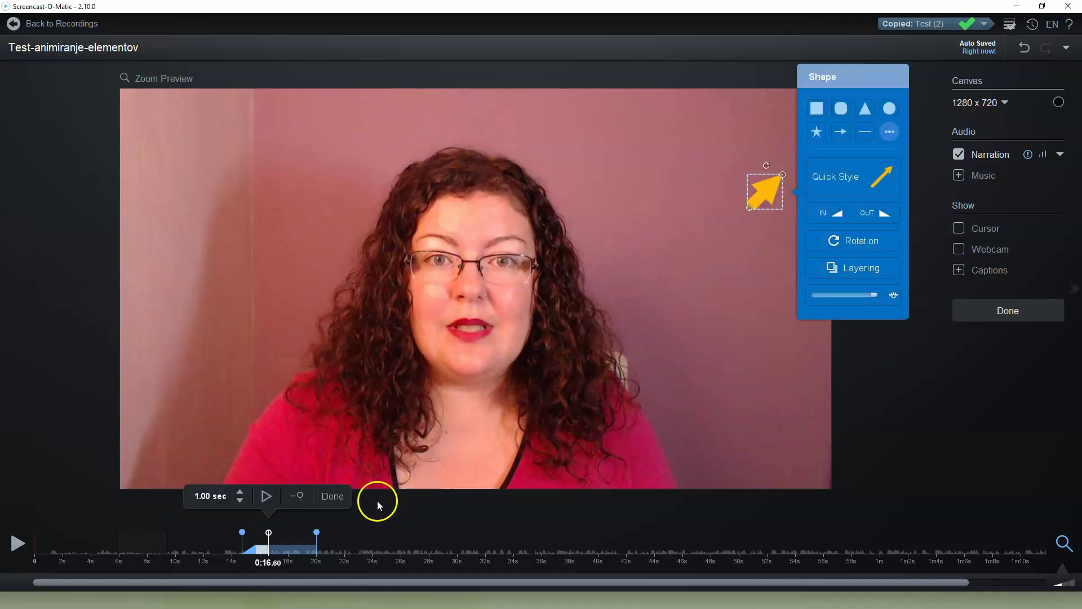
{"action": "left_click", "coordinate": [334, 496]}
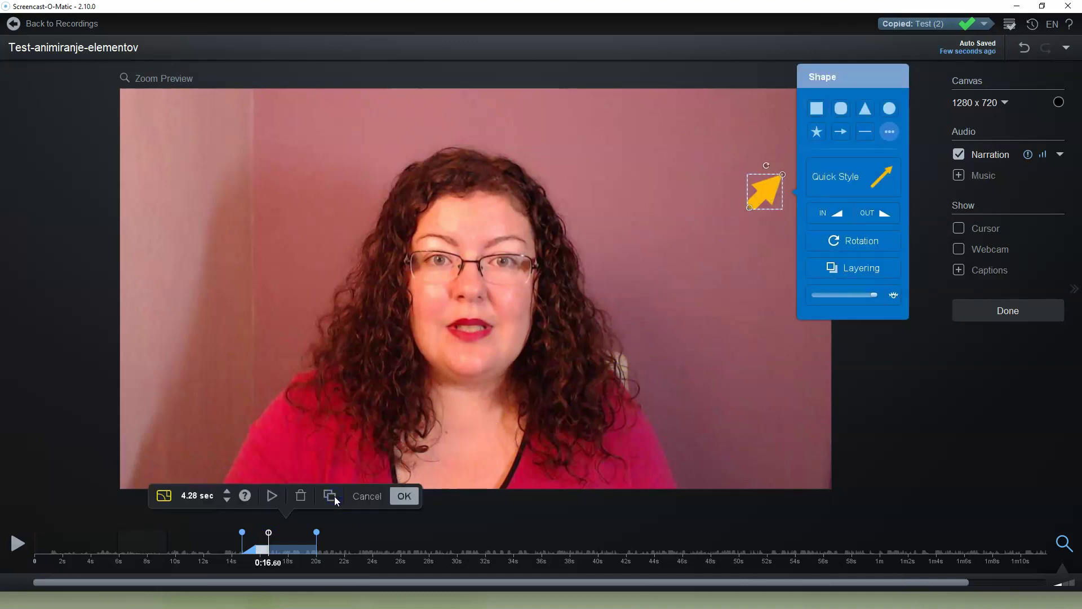
{"action": "left_click", "coordinate": [405, 497]}
- Play the video from 0:14.12 past the end of the arrow overlay, then revisit 0:19.72 to check the arrow's movement
{"action": "left_click", "coordinate": [233, 544]}
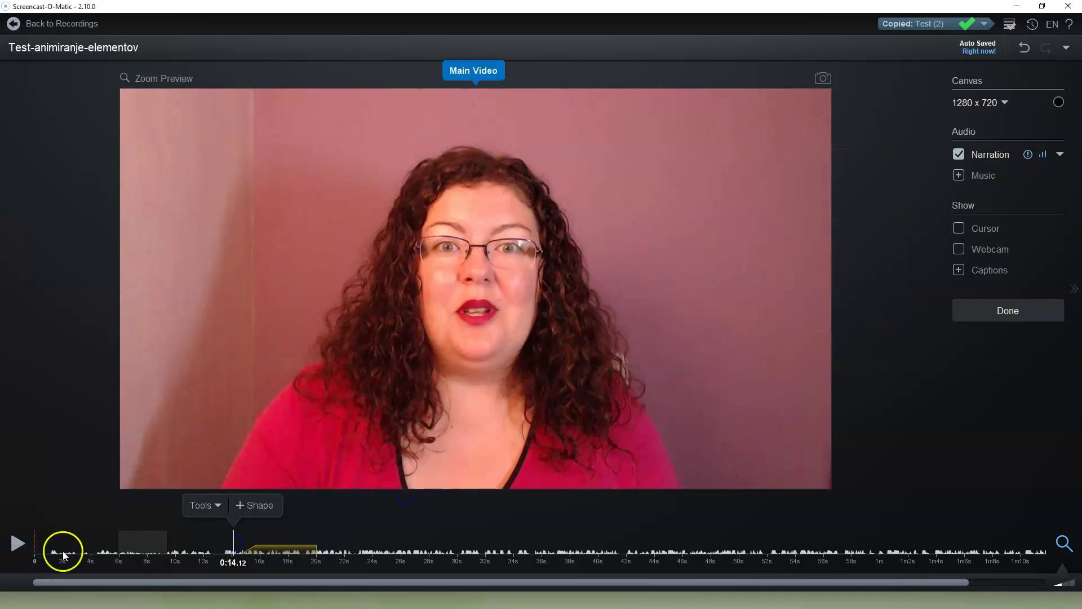
{"action": "left_click", "coordinate": [22, 545]}
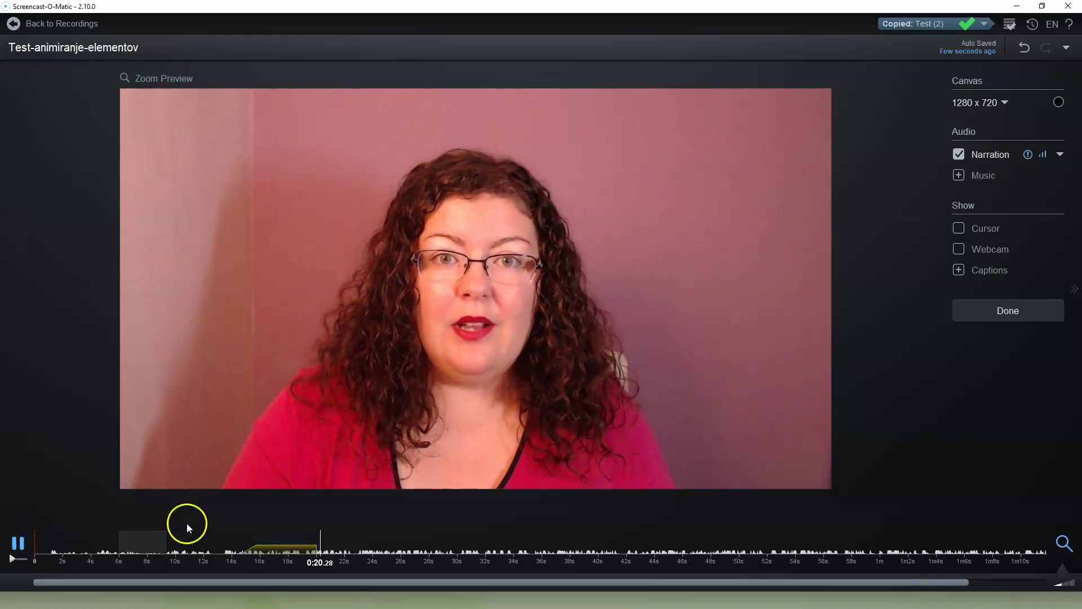
{"action": "key", "text": "space"}
{"action": "left_click", "coordinate": [311, 552]}
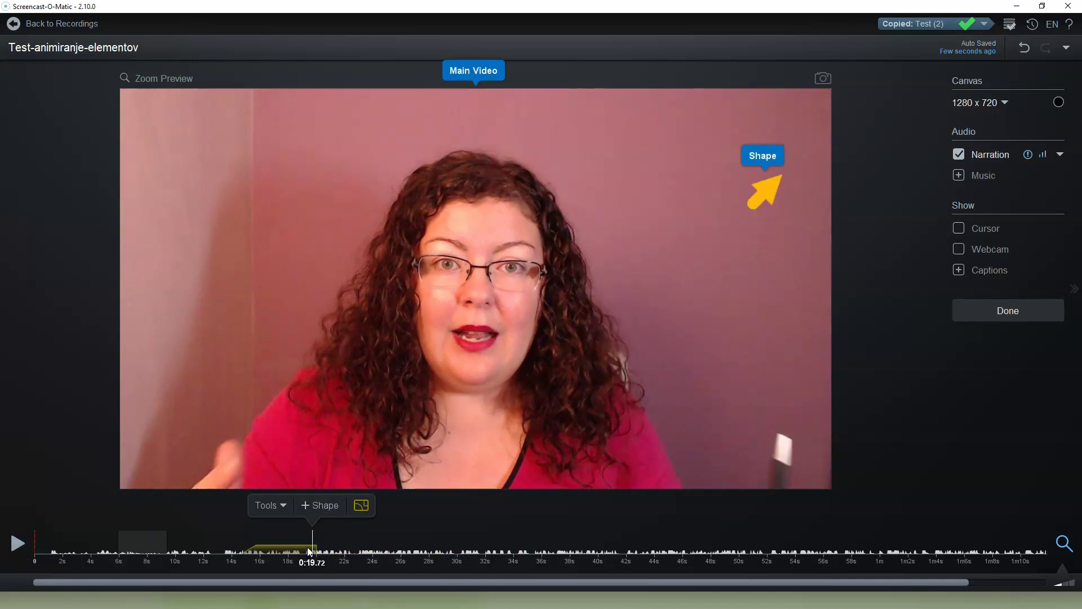
- Open the main video for modification at 0:21.96 to examine its animation points, and close the editing unchanged
{"action": "left_click", "coordinate": [344, 543]}
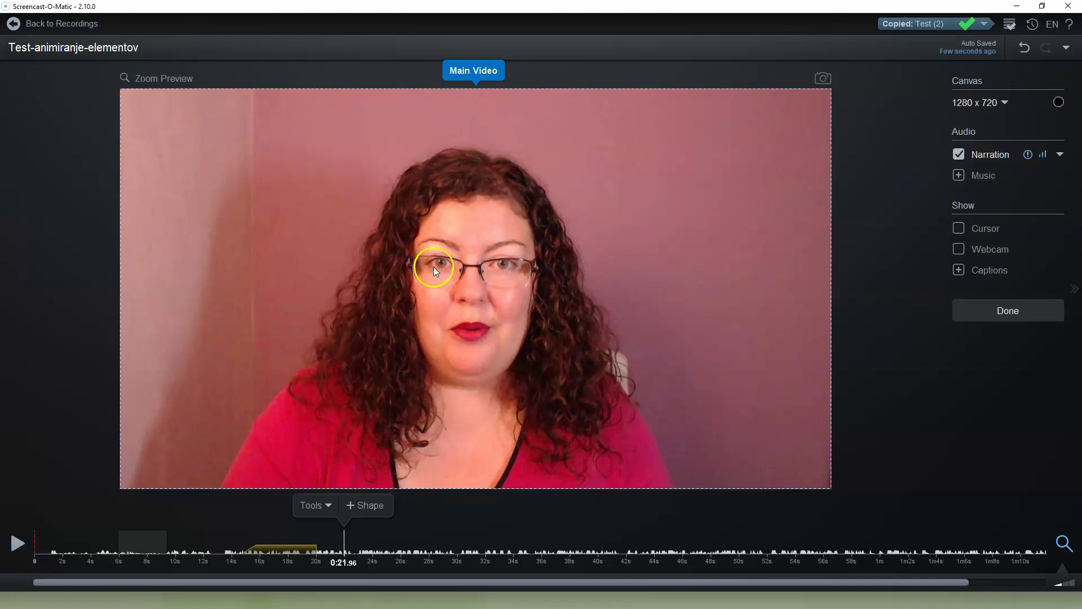
{"action": "left_click", "coordinate": [451, 255]}
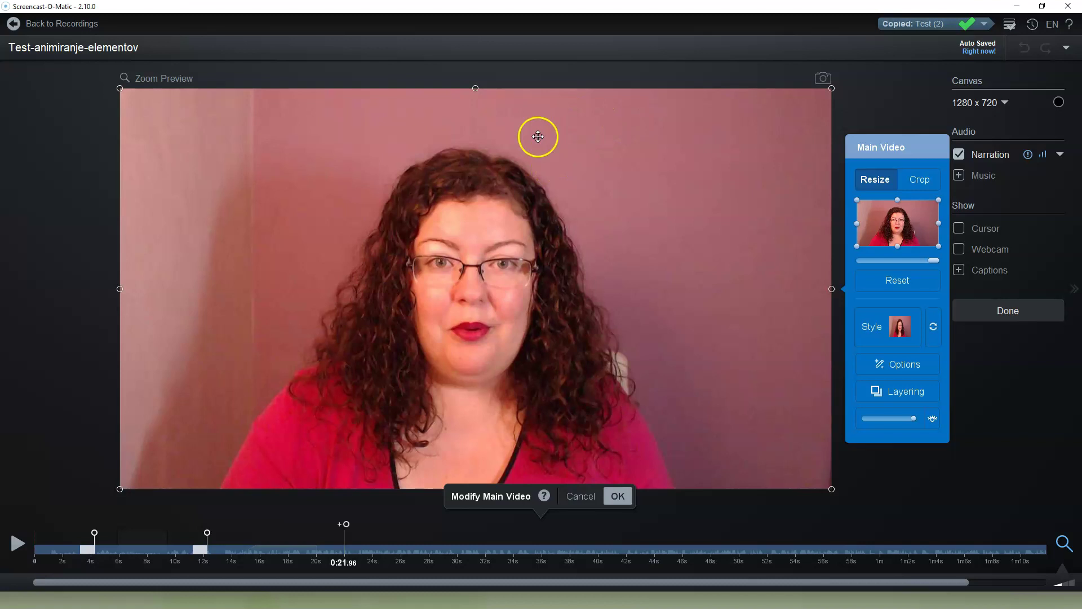
{"action": "left_click", "coordinate": [599, 146]}
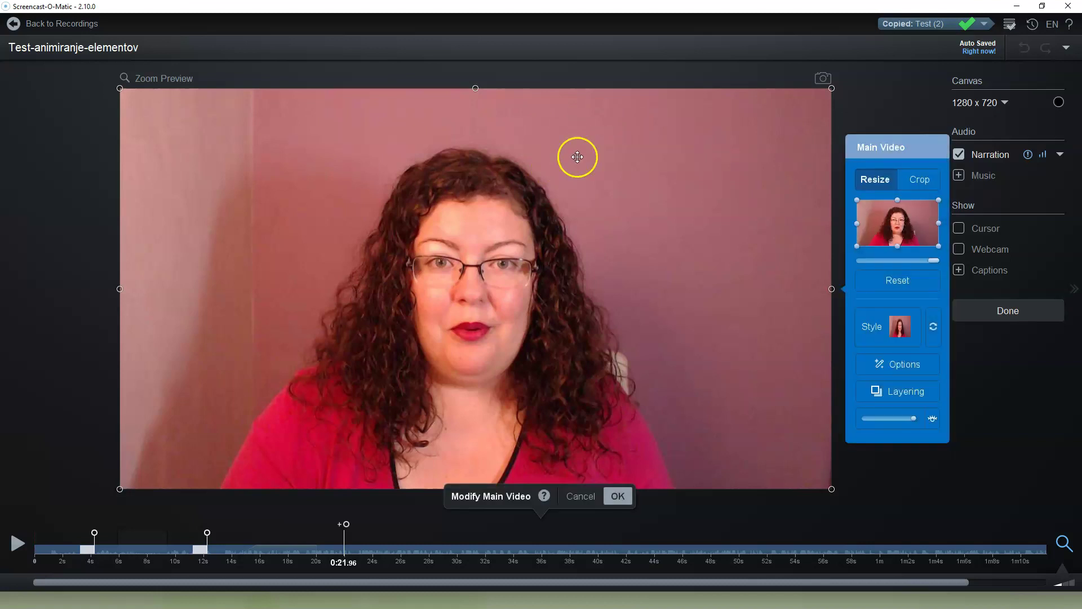
{"action": "left_click", "coordinate": [618, 496]}
- Open the arrow overlay for editing at 0:18.00 to review its animation point, and close the editing unchanged
{"action": "left_click_drag", "start_coordinate": [316, 550], "coordinate": [288, 551]}
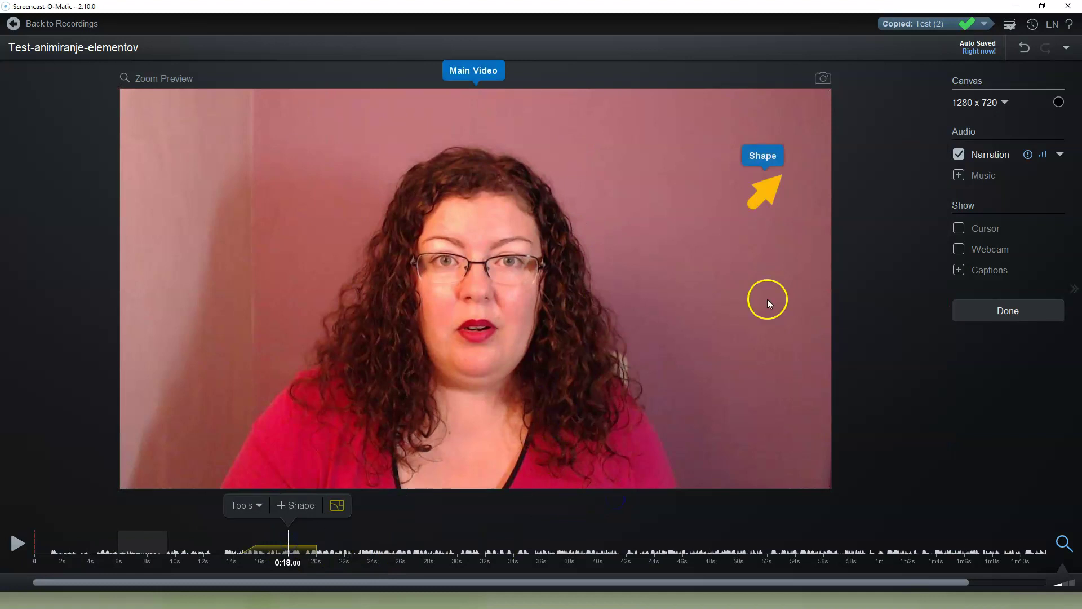
{"action": "left_click", "coordinate": [767, 196]}
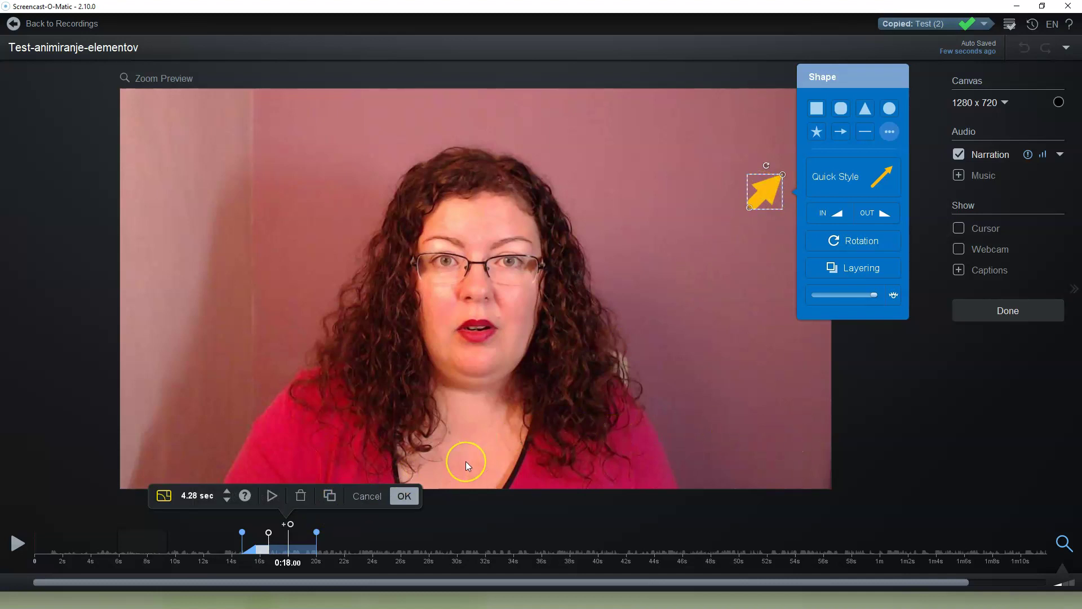
{"action": "left_click", "coordinate": [404, 498]}
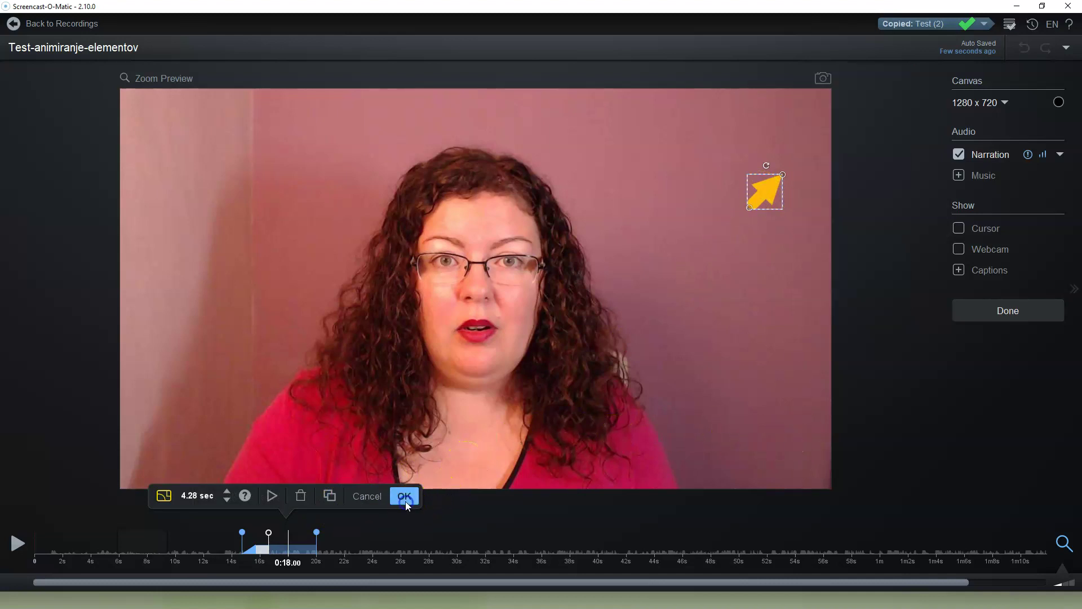